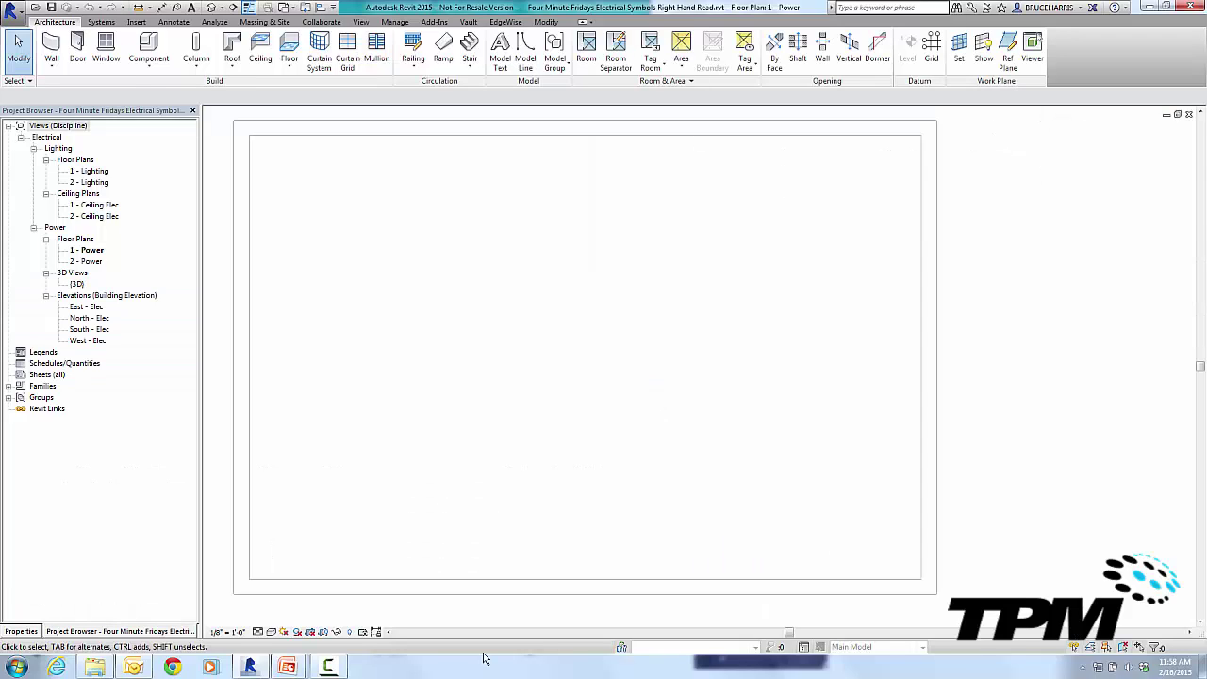
Start the Device tool with the Duplex Receptacle GFCI type selected.
{"action": "left_click", "coordinate": [102, 22]}
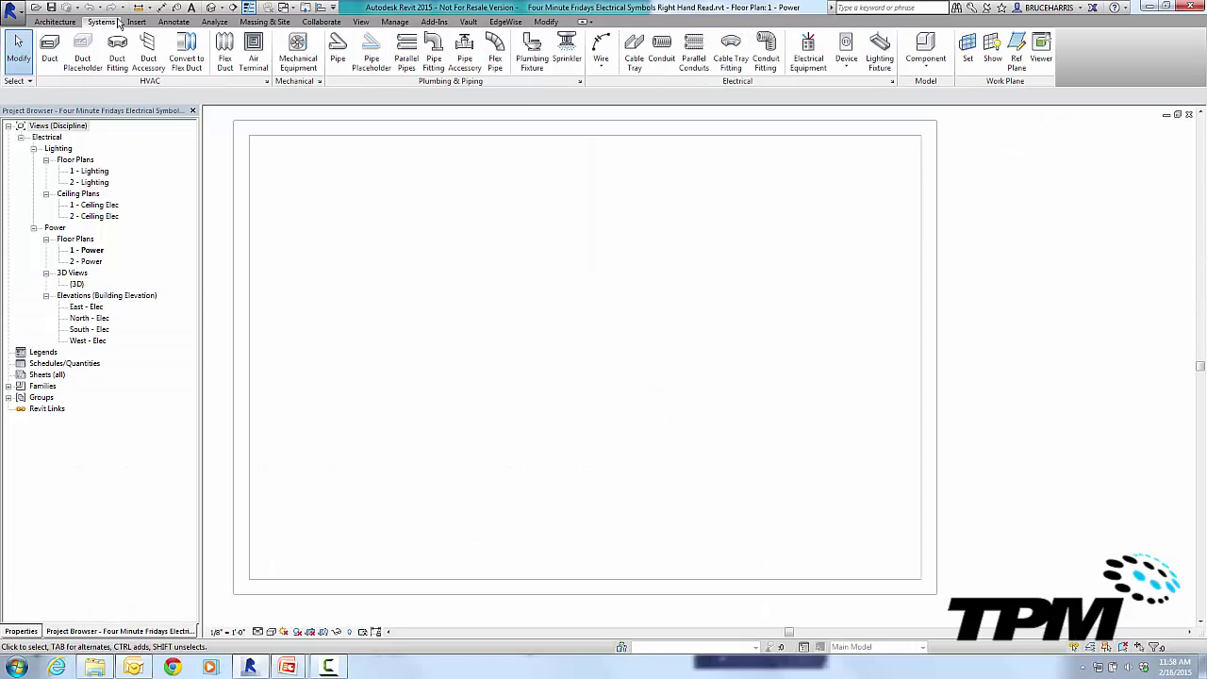
{"action": "left_click", "coordinate": [846, 47]}
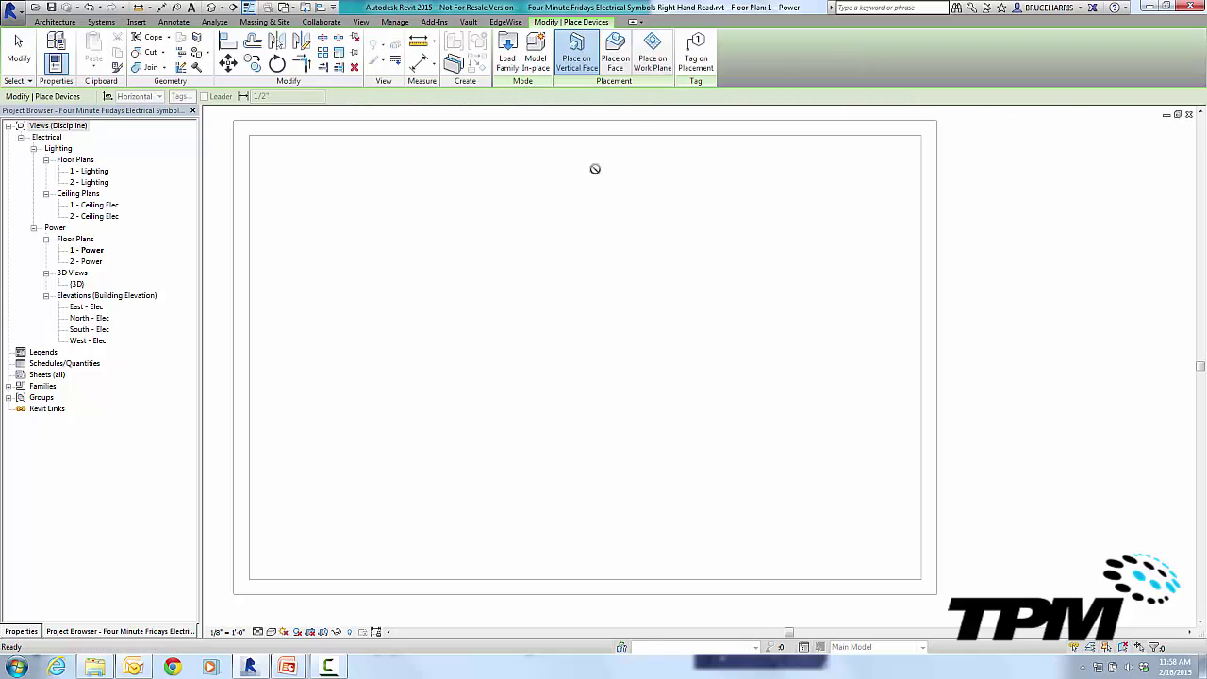
{"action": "left_click", "coordinate": [34, 632]}
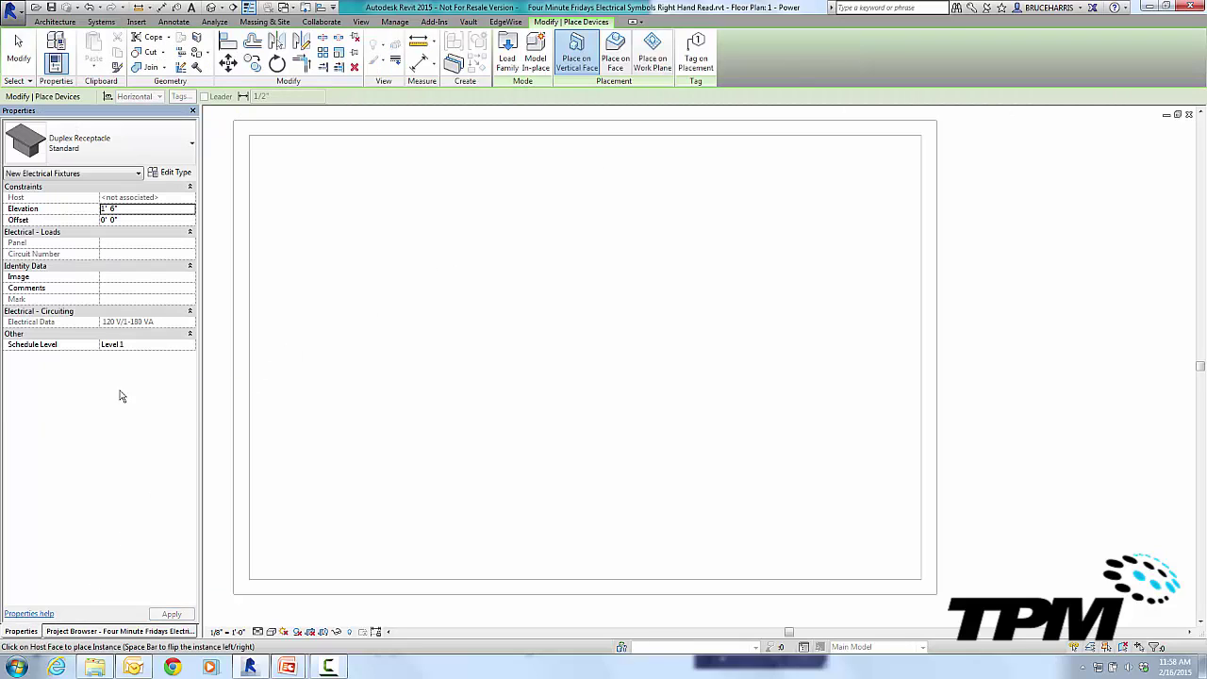
{"action": "left_click", "coordinate": [84, 151]}
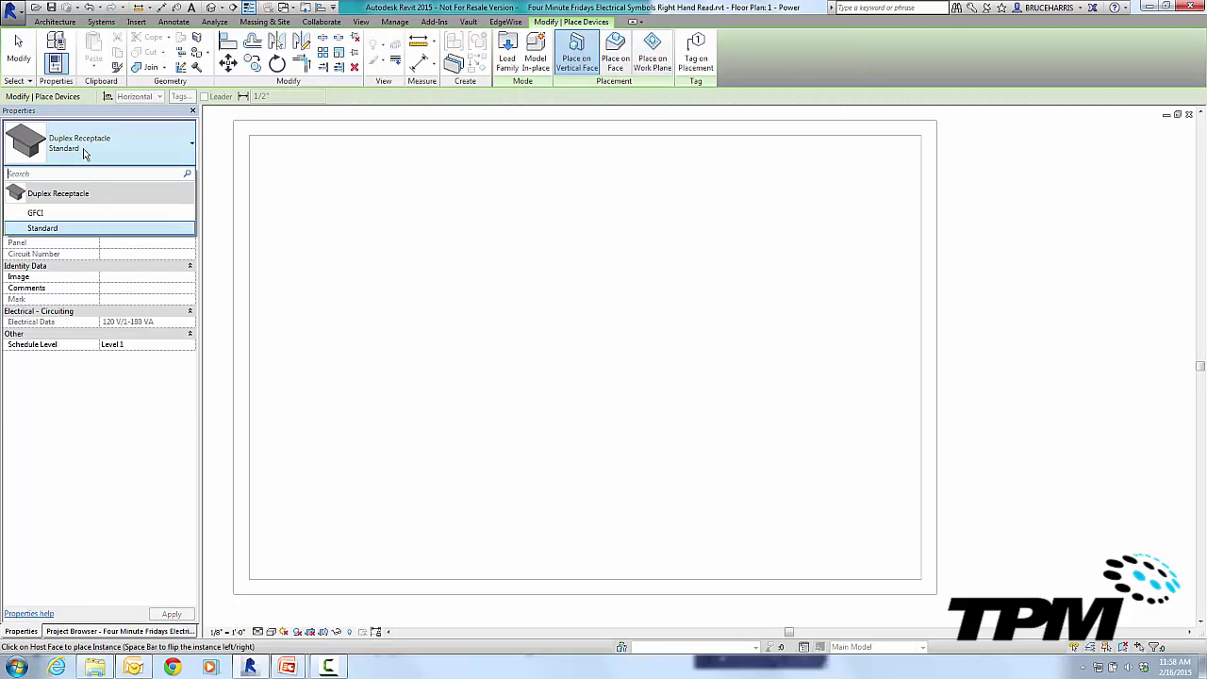
{"action": "left_click", "coordinate": [38, 214]}
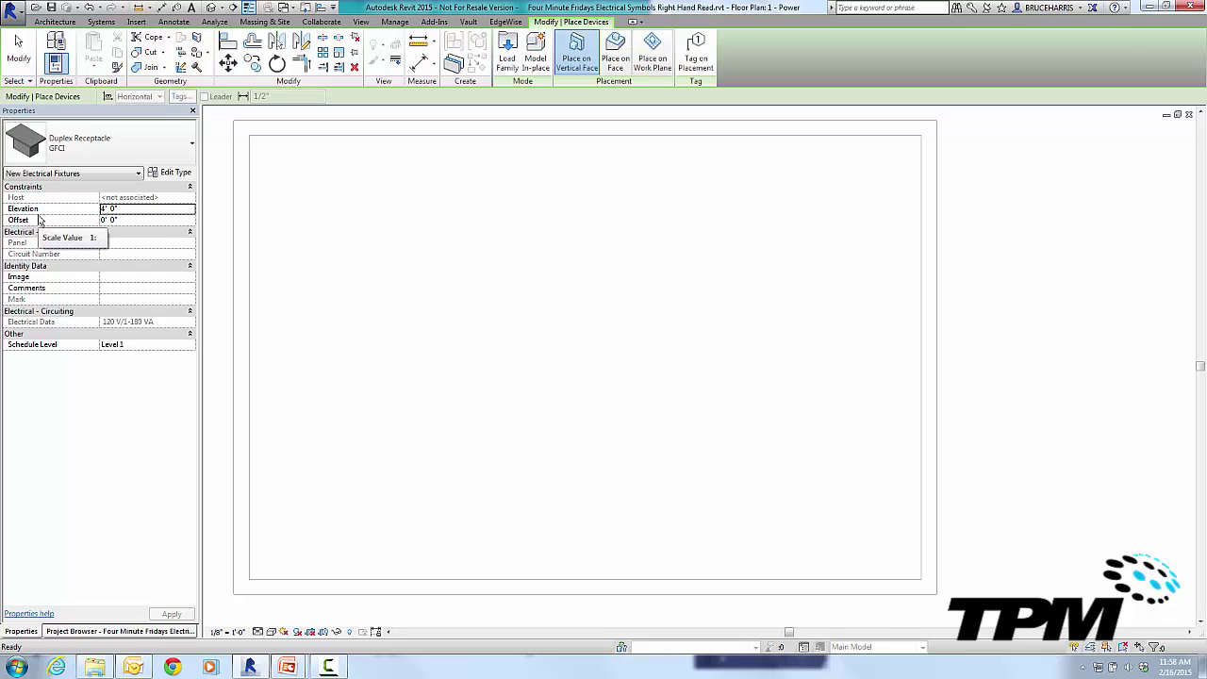
Place GFCI receptacles on the bottom, left, top and right walls of the room.
{"action": "left_click", "coordinate": [606, 580]}
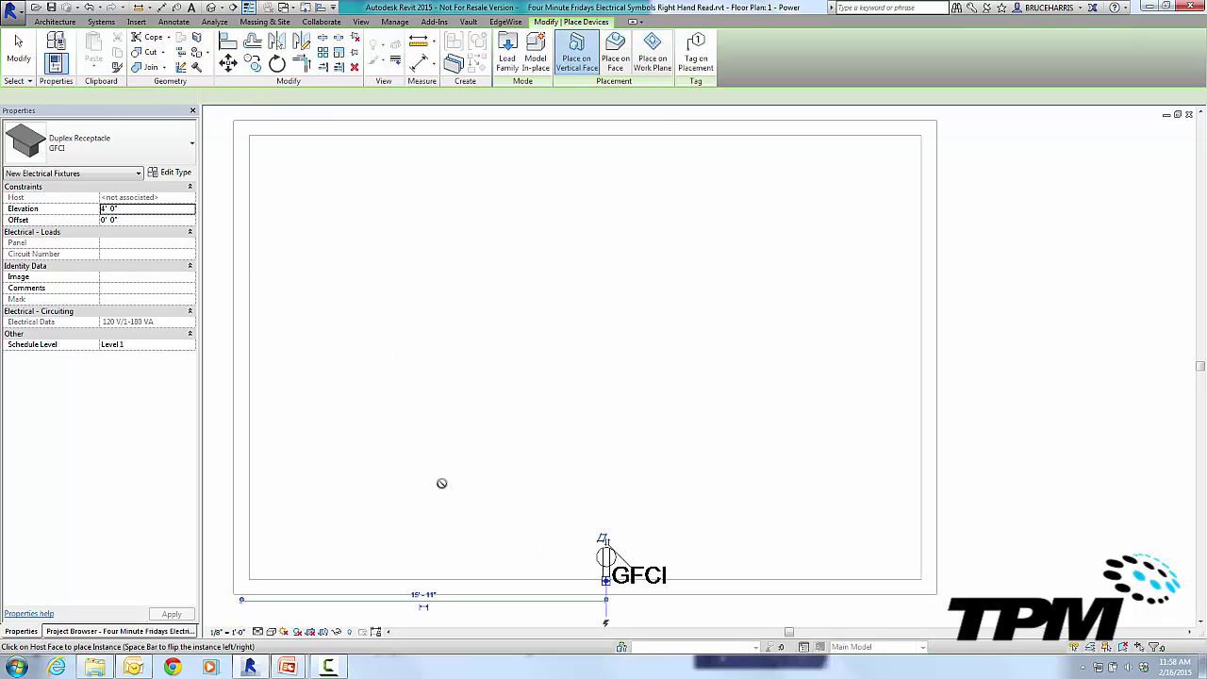
{"action": "left_click", "coordinate": [249, 336]}
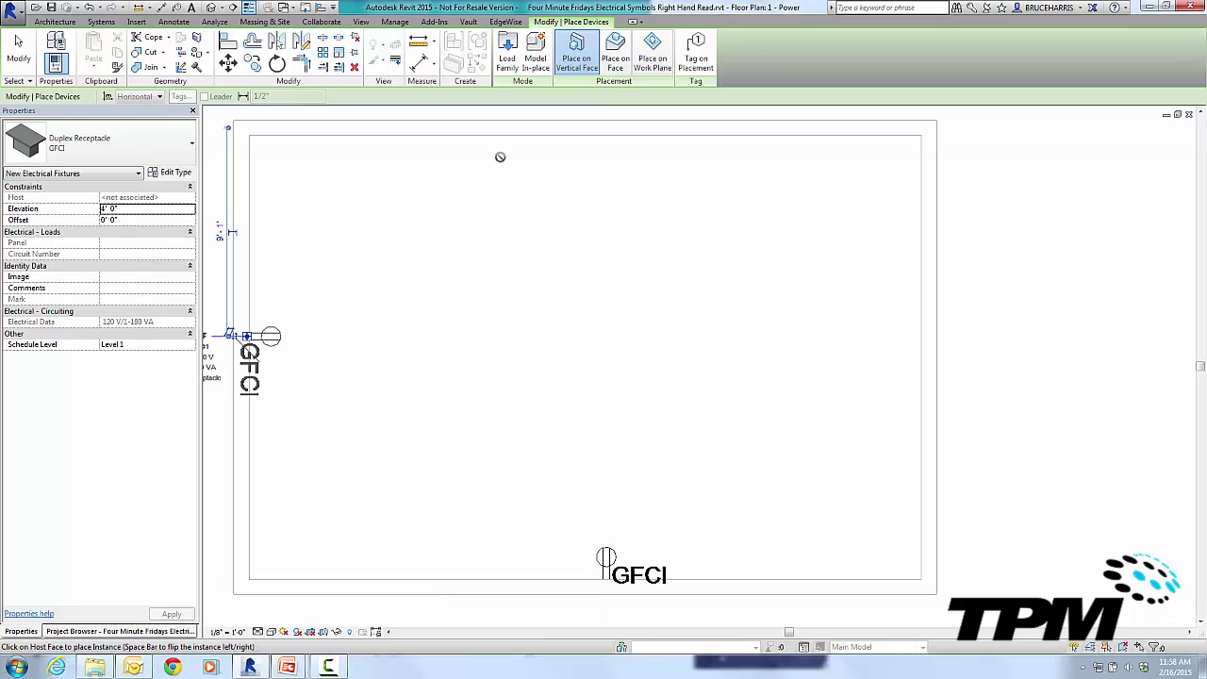
{"action": "left_click", "coordinate": [566, 135]}
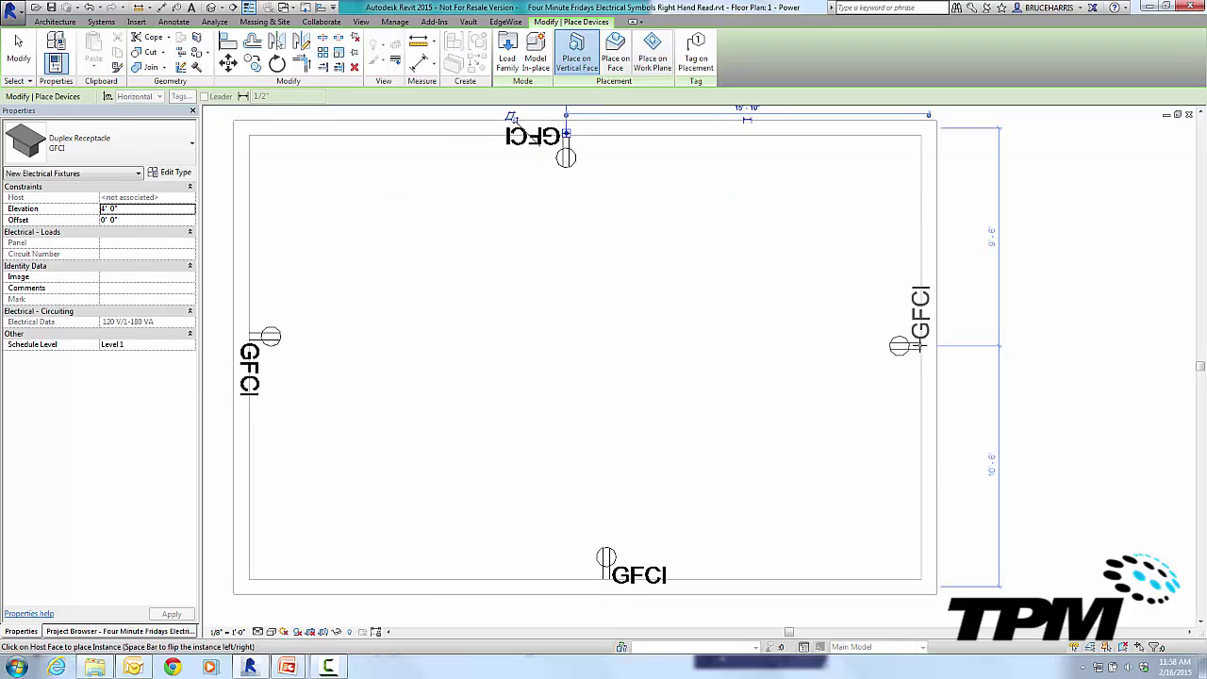
{"action": "left_click", "coordinate": [912, 348]}
{"action": "key", "text": "Escape"}
{"action": "key", "text": "Escape"}
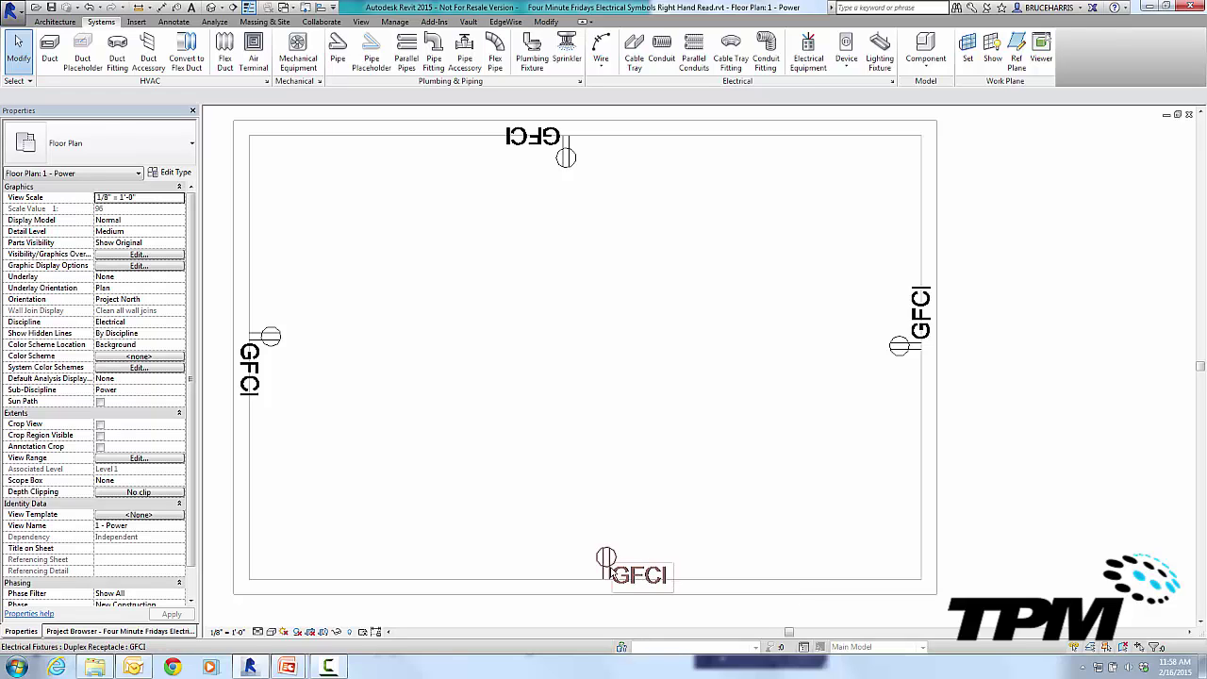
Select the bottom-wall GFCI receptacle and edit its Duplex Receptacle family.
{"action": "left_click", "coordinate": [646, 578]}
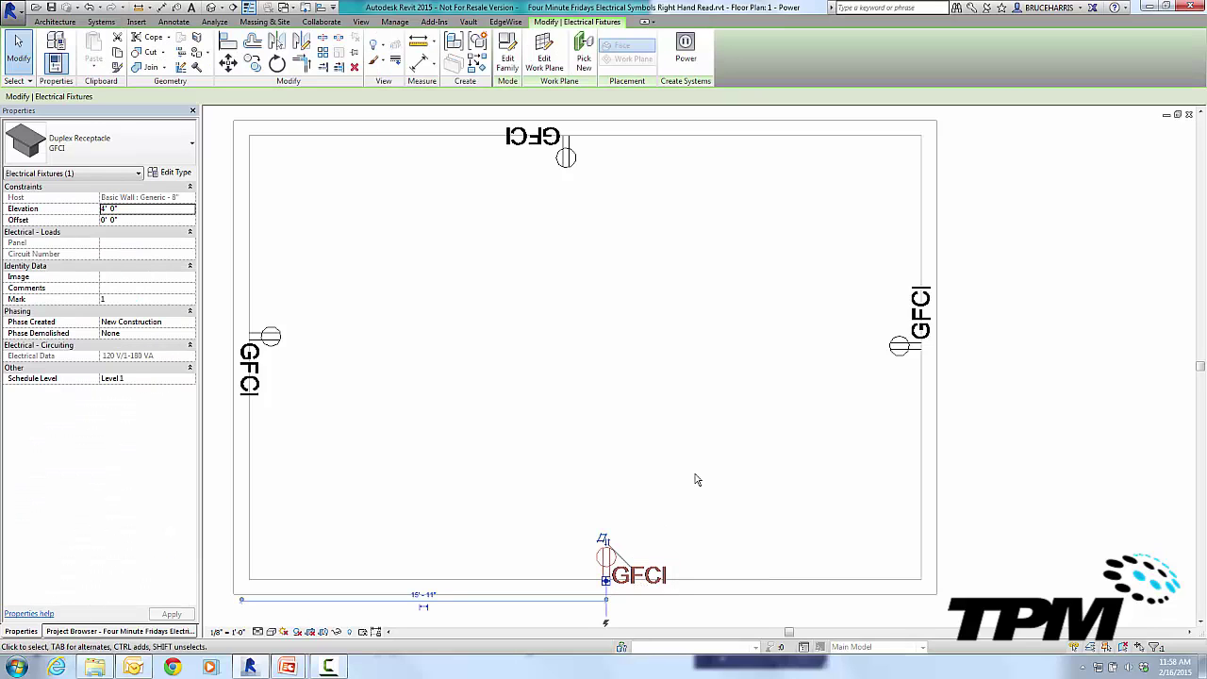
{"action": "left_click", "coordinate": [508, 55]}
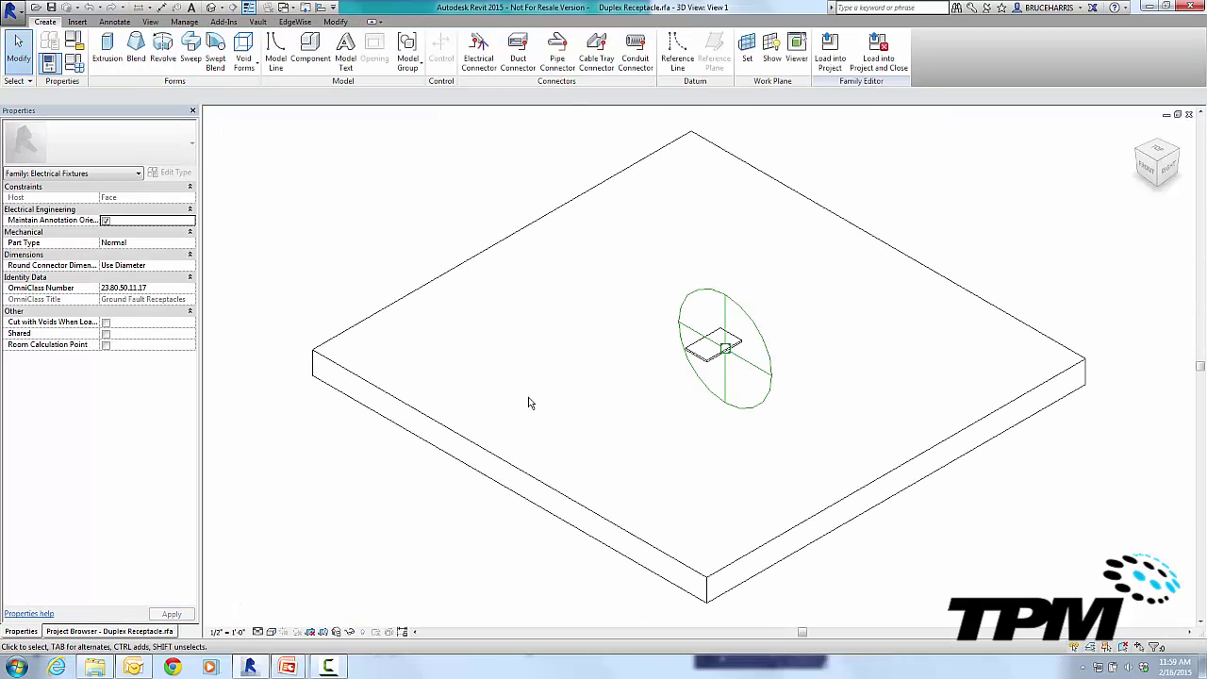
Open the family's Ref. Level floor plan from the Project Browser views.
{"action": "left_click", "coordinate": [76, 631]}
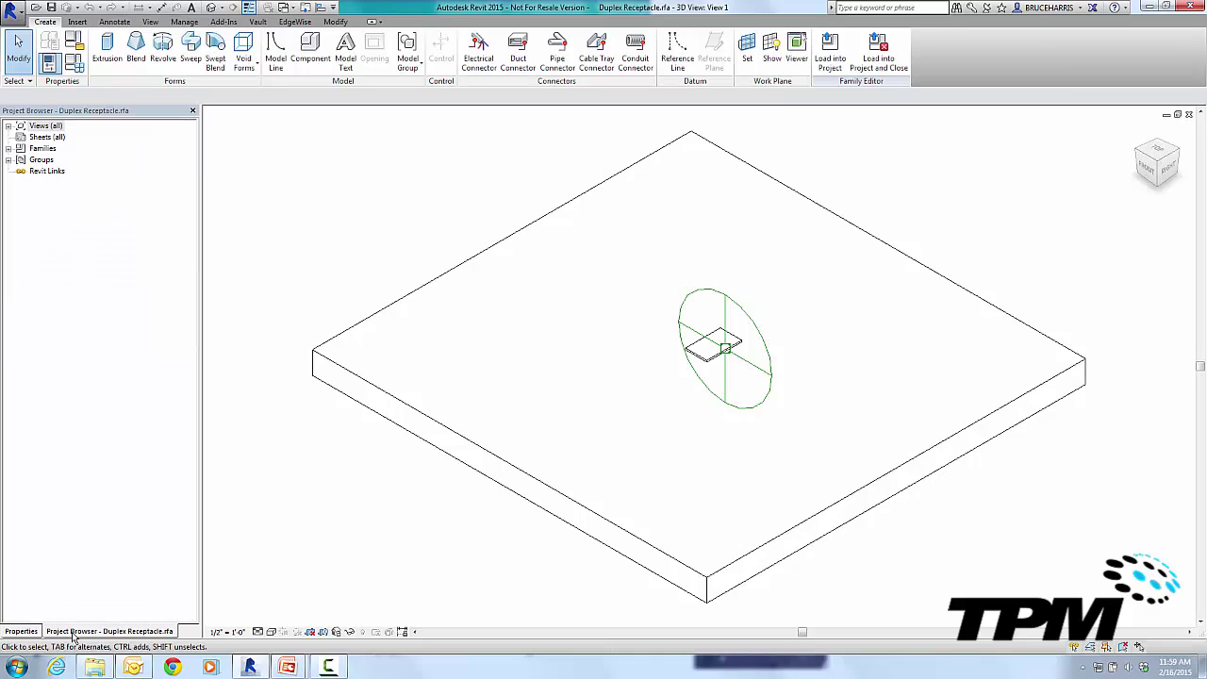
{"action": "left_click", "coordinate": [8, 125]}
{"action": "double_click", "coordinate": [59, 148]}
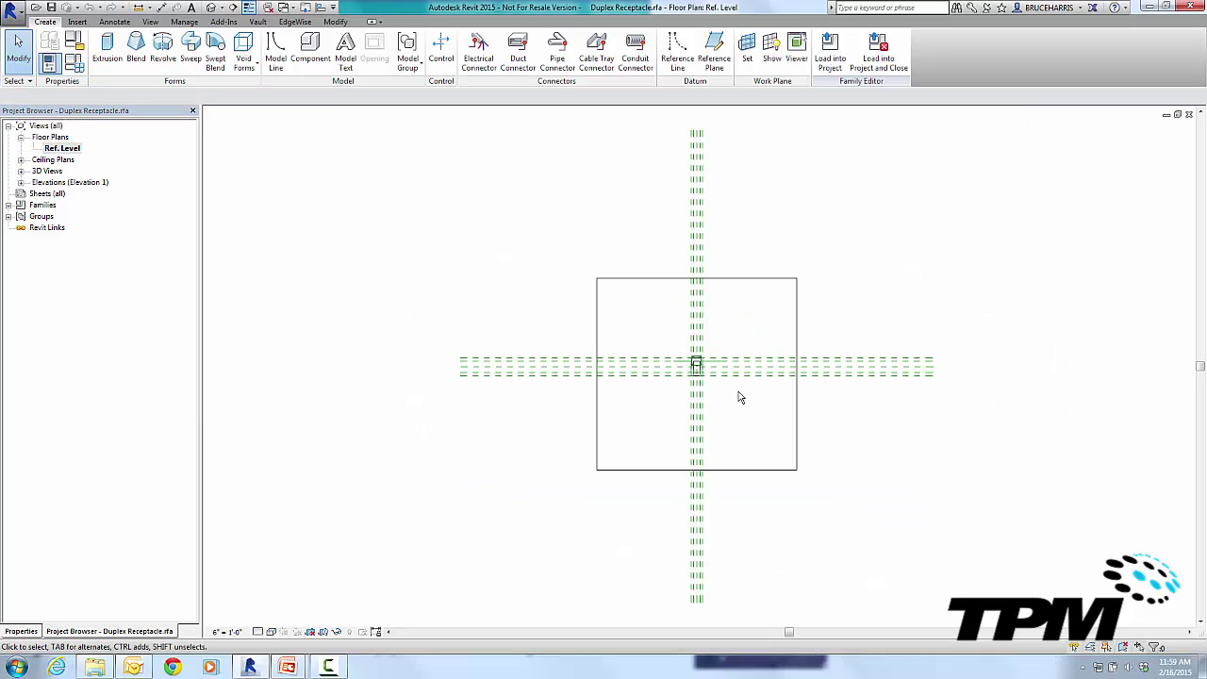
Zoom in on the receptacle and select its nested annotation symbol.
{"action": "scroll", "coordinate": [742, 383], "scroll_direction": "up", "scroll_amount": 5}
{"action": "scroll", "coordinate": [721, 361], "scroll_direction": "up", "scroll_amount": 4}
{"action": "middle_click_drag", "start_coordinate": [705, 366], "coordinate": [598, 371]}
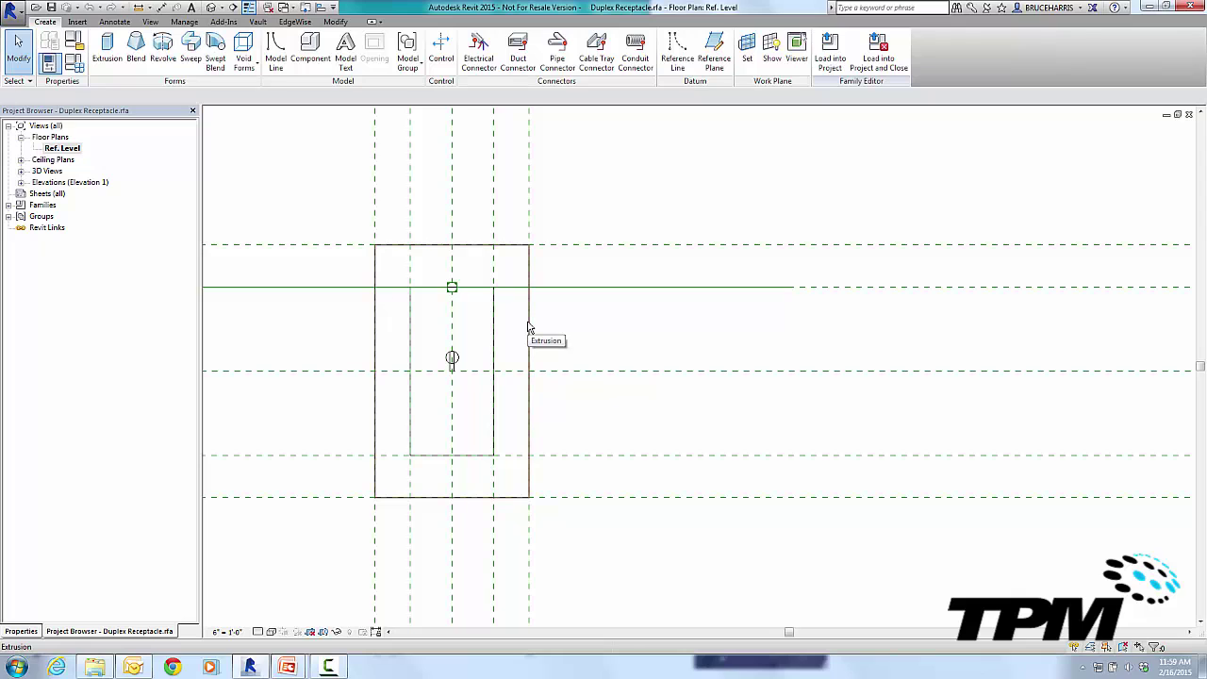
{"action": "scroll", "coordinate": [566, 358], "scroll_direction": "up", "scroll_amount": 2}
{"action": "scroll", "coordinate": [565, 366], "scroll_direction": "up", "scroll_amount": 1}
{"action": "middle_click_drag", "start_coordinate": [560, 369], "coordinate": [612, 366]}
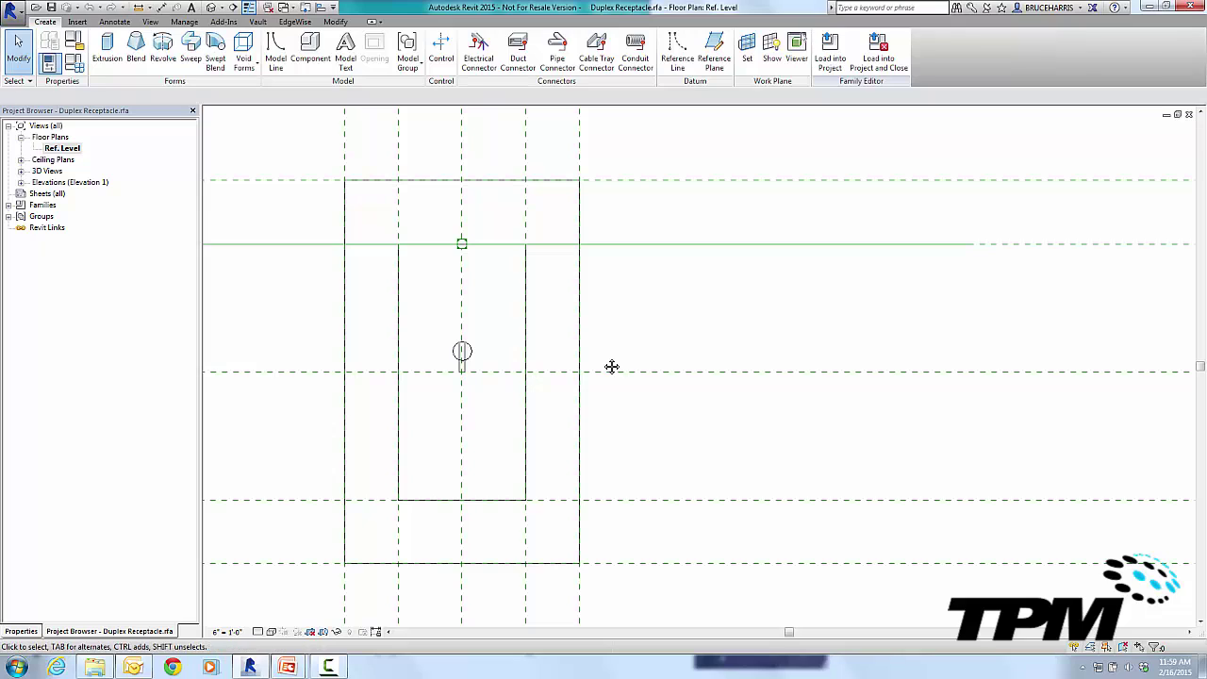
{"action": "left_click", "coordinate": [462, 351]}
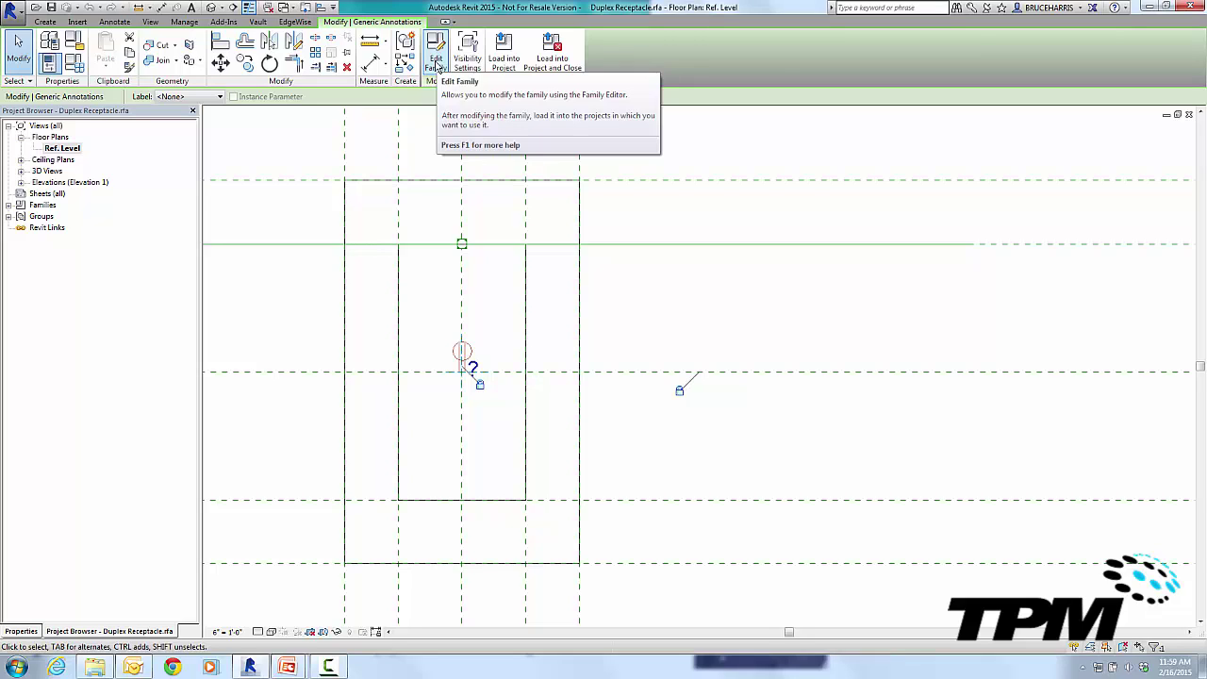
Edit the Duplex Annotation family and turn on Keep text readable in its properties.
{"action": "left_click", "coordinate": [436, 62]}
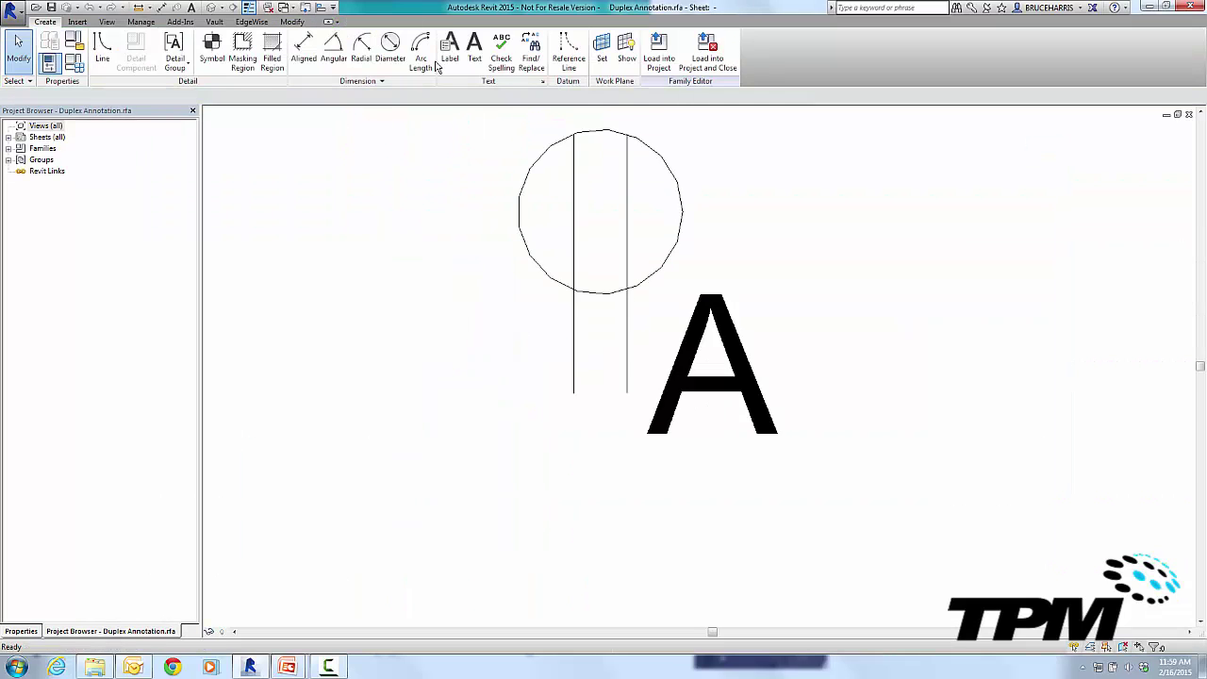
{"action": "left_click", "coordinate": [28, 629]}
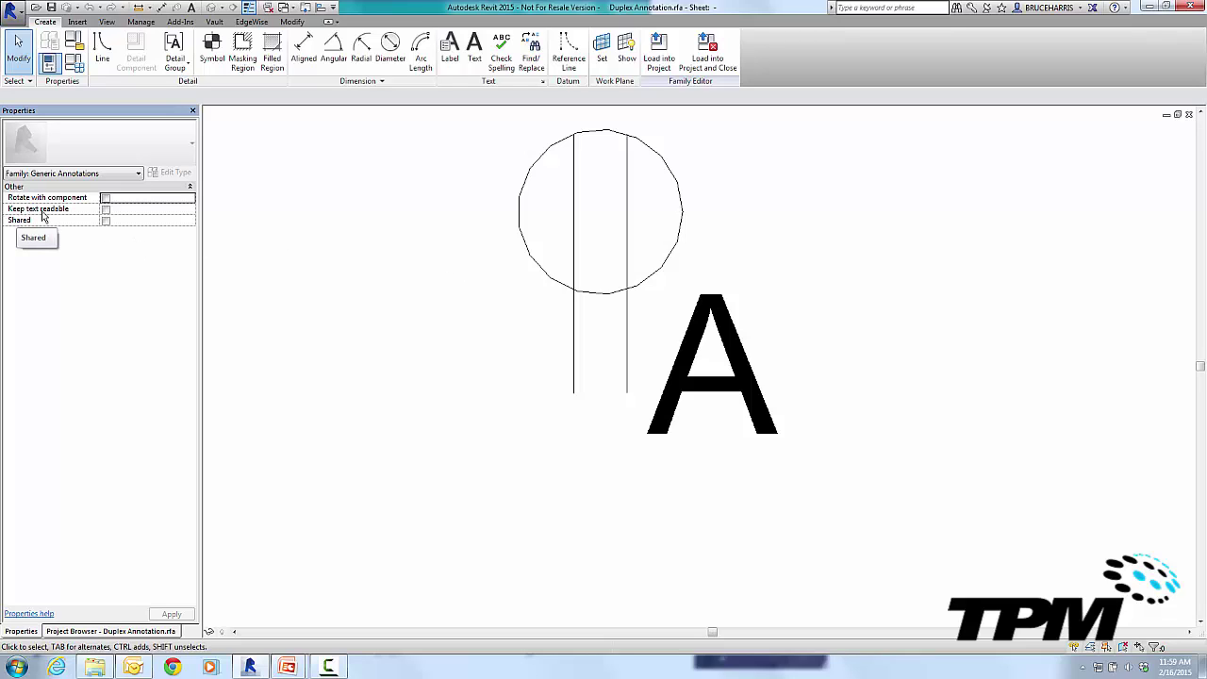
{"action": "left_click", "coordinate": [106, 208]}
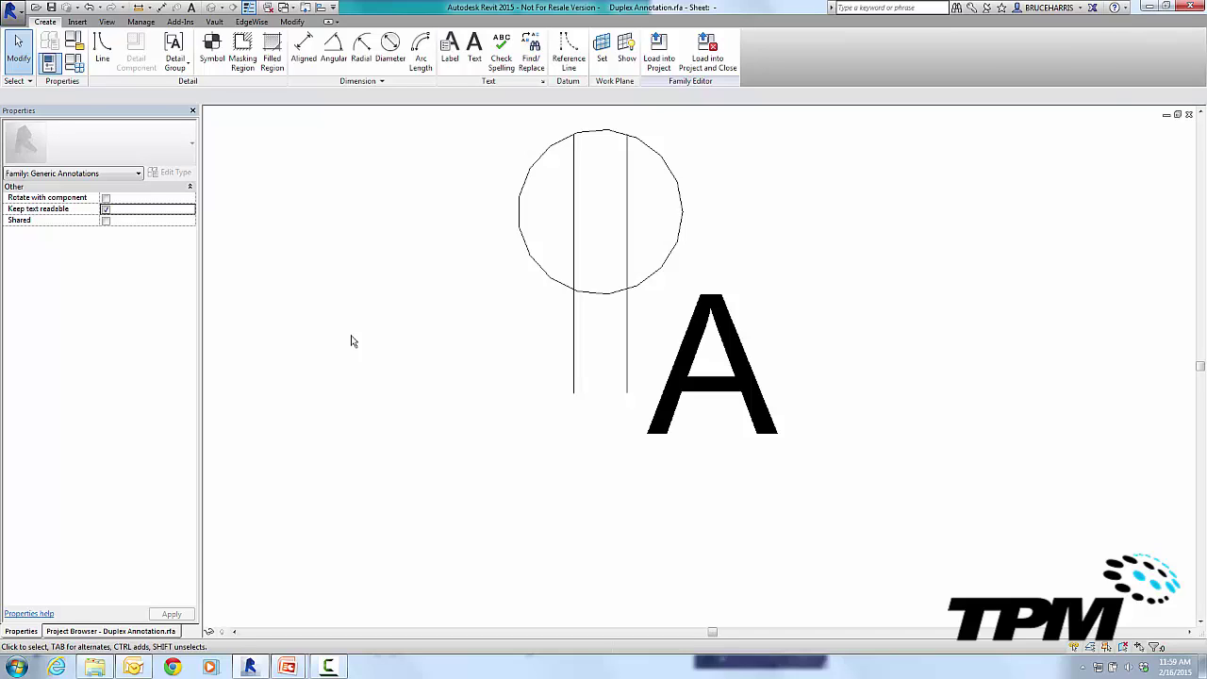
{"action": "left_click", "coordinate": [668, 369]}
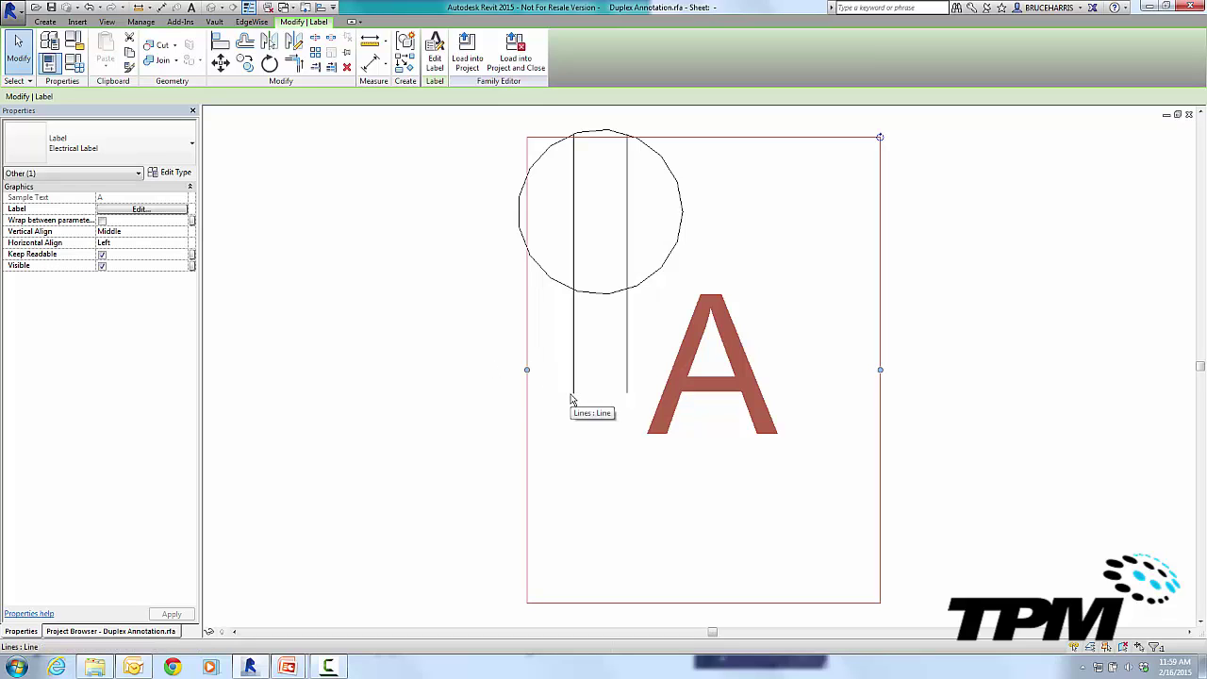
{"action": "left_click", "coordinate": [421, 386]}
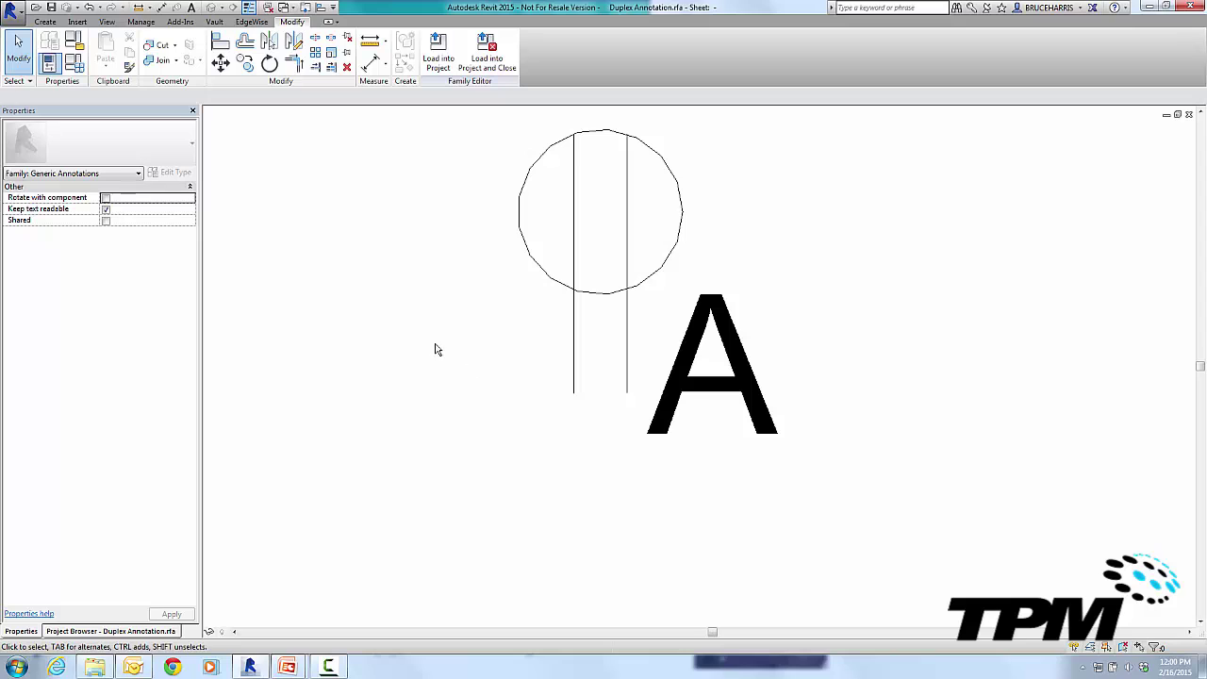
Move the A label up-right, then load the symbol into Duplex Receptacle.rfa, overwriting the existing version.
{"action": "left_click", "coordinate": [700, 383]}
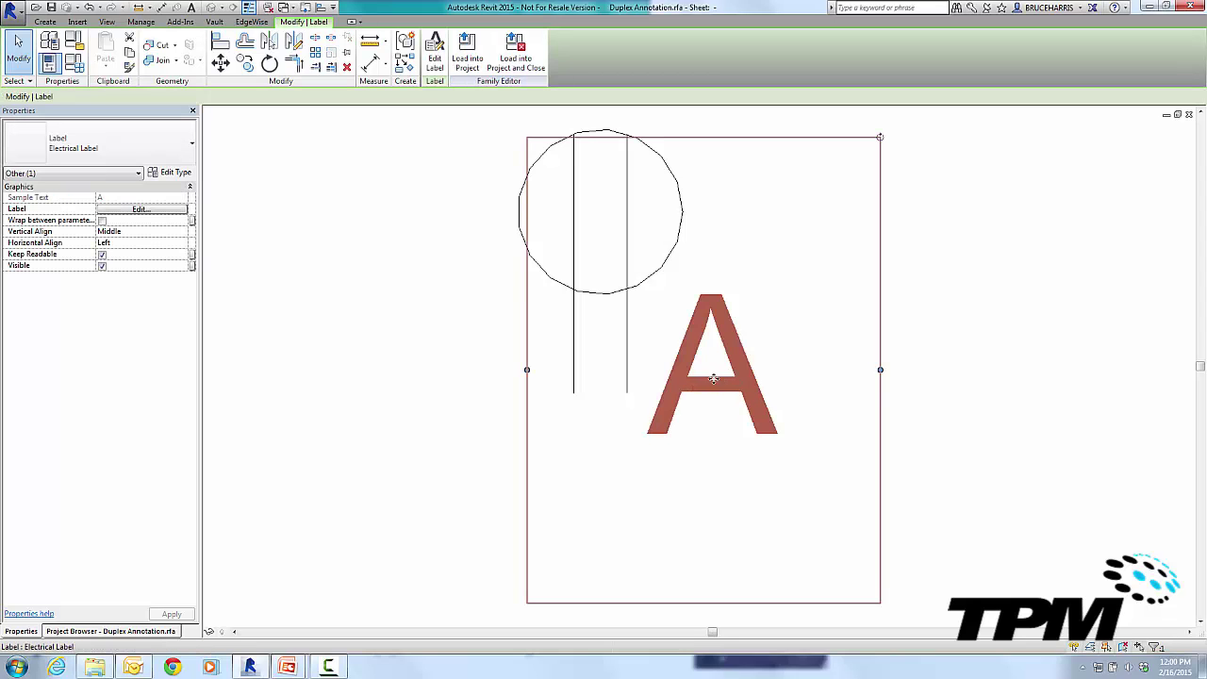
{"action": "left_click_drag", "start_coordinate": [708, 383], "coordinate": [802, 312]}
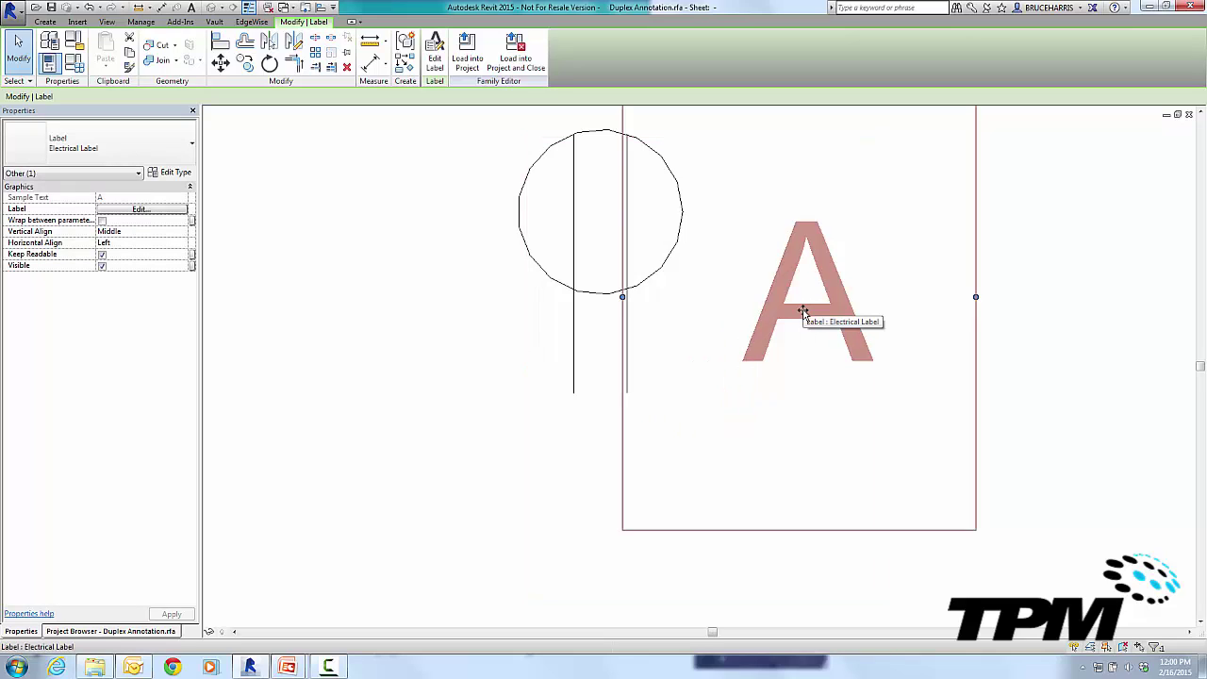
{"action": "left_click", "coordinate": [469, 48]}
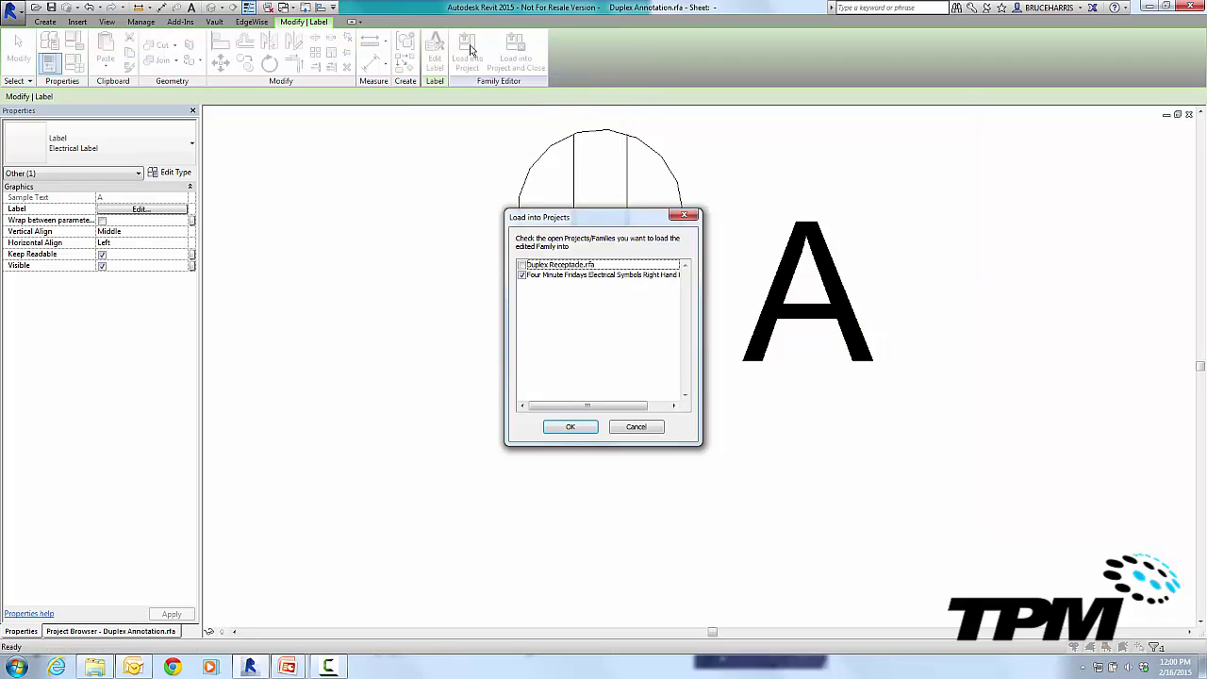
{"action": "left_click", "coordinate": [522, 265]}
{"action": "left_click", "coordinate": [521, 275]}
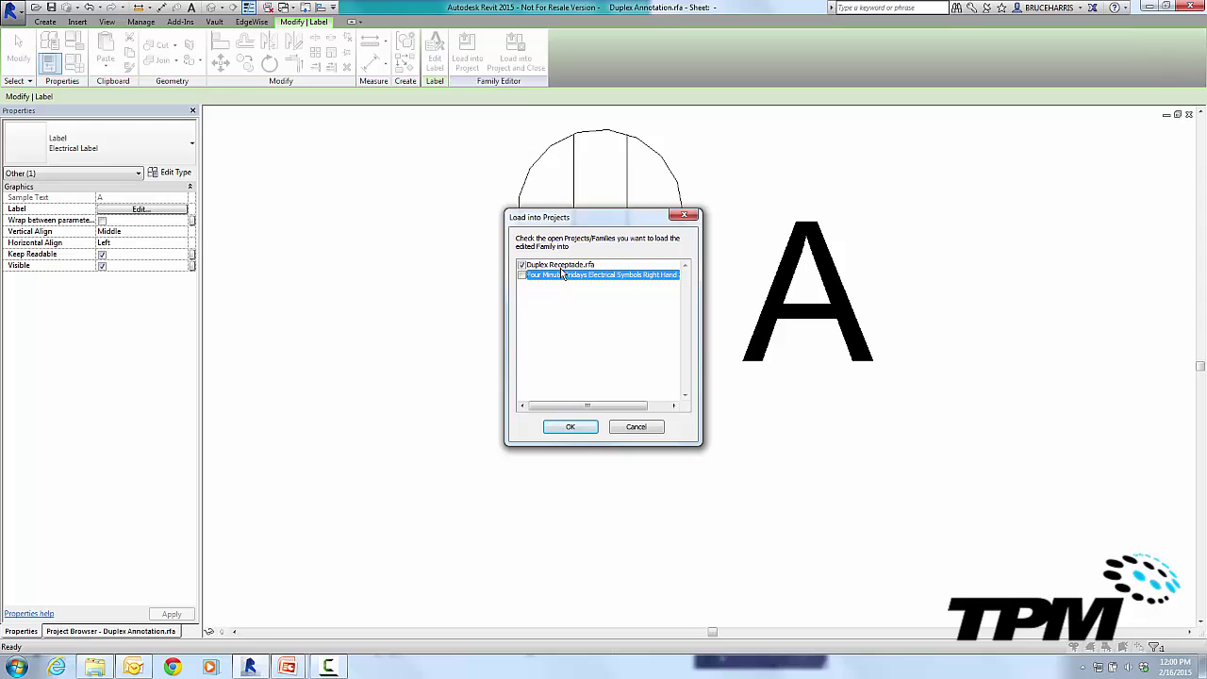
{"action": "left_click", "coordinate": [570, 427]}
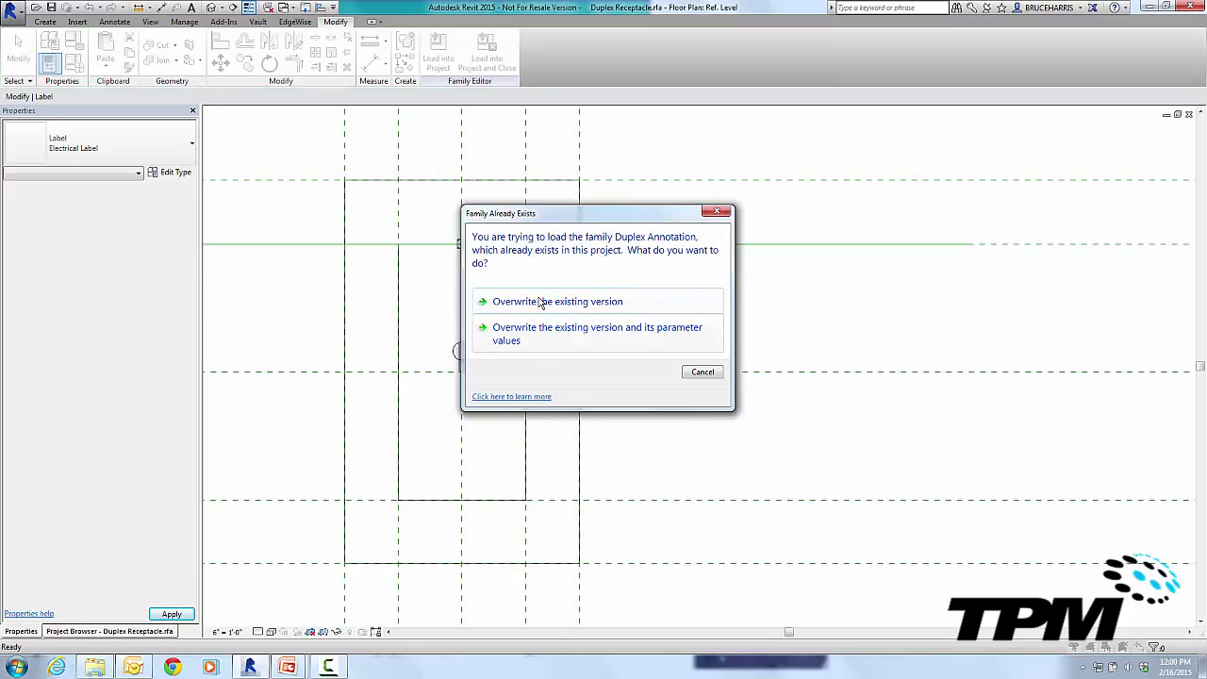
{"action": "left_click", "coordinate": [541, 303]}
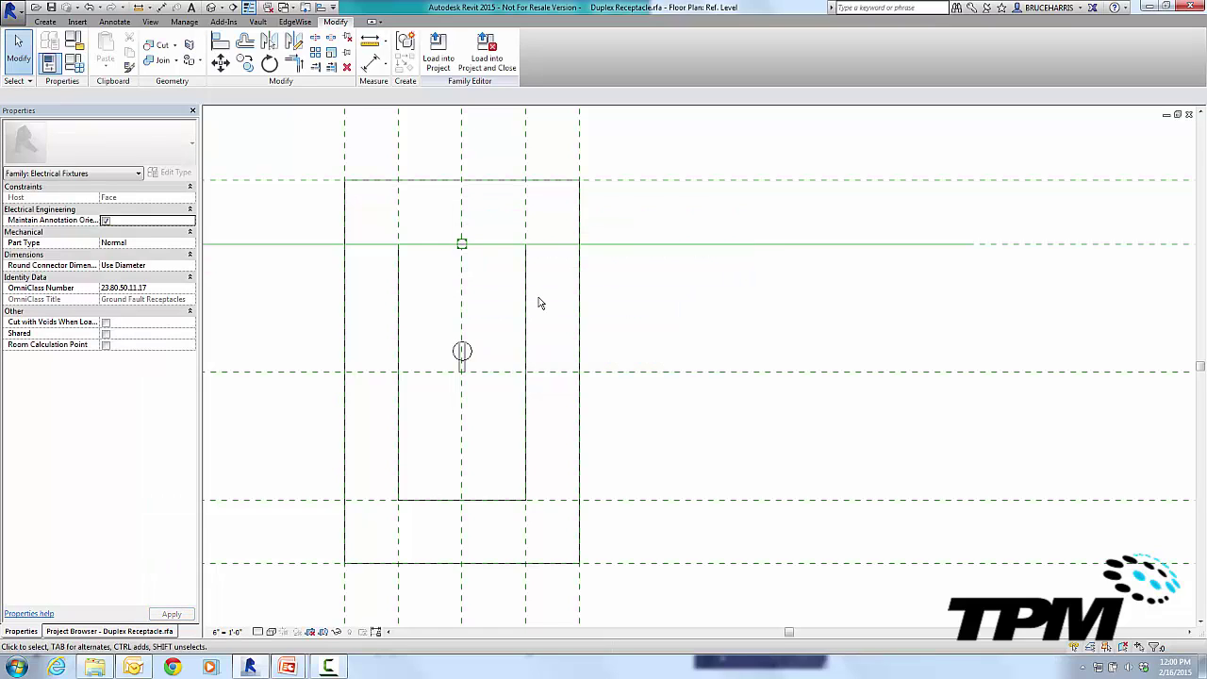
Select the nested Duplex Annotation symbol in the receptacle family plan.
{"action": "left_click", "coordinate": [469, 359]}
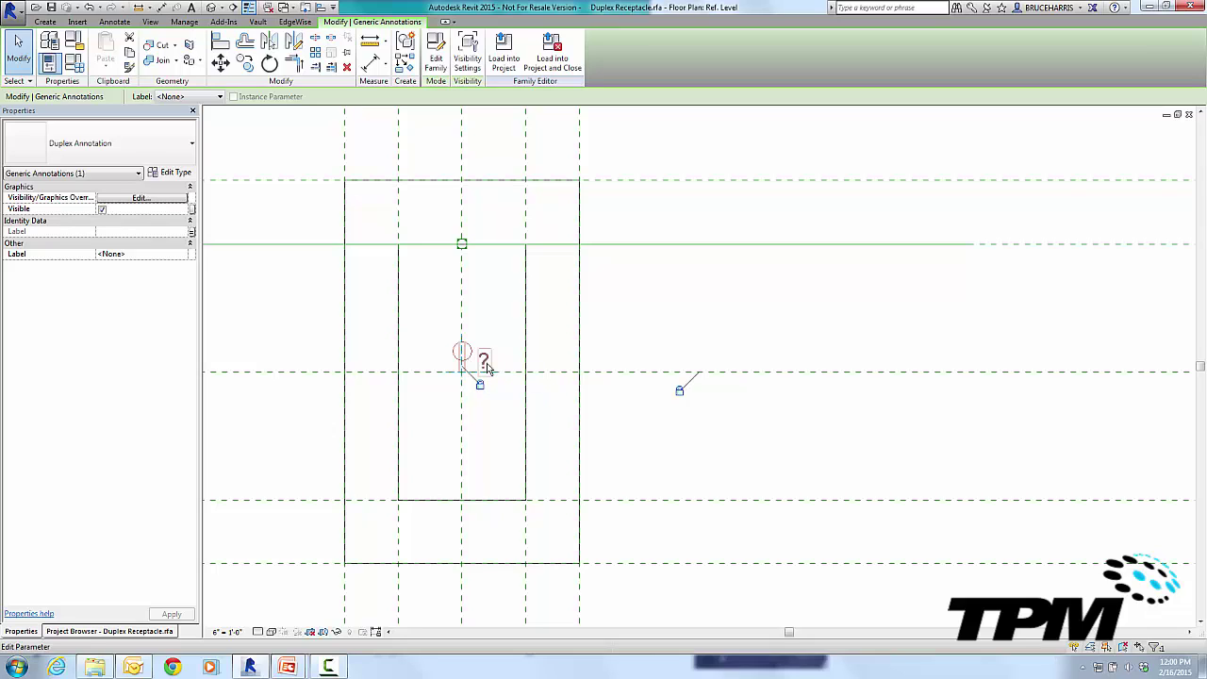
Regroup the Label type parameter under Identity Data.
{"action": "left_click", "coordinate": [75, 64]}
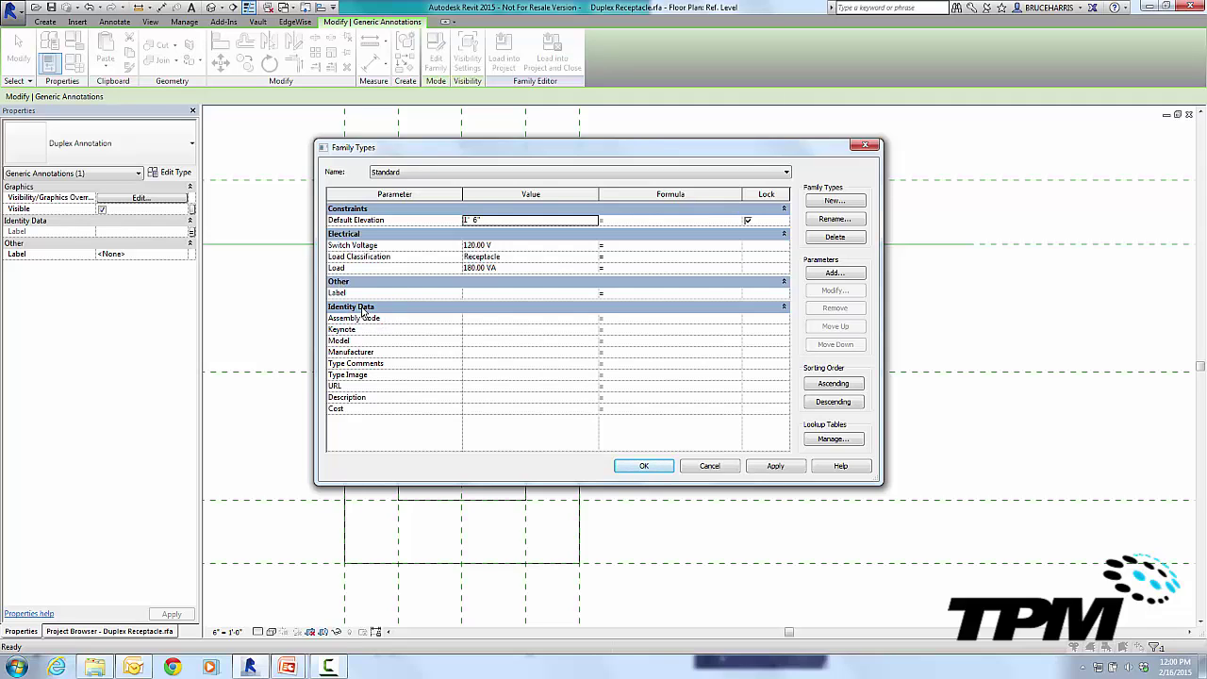
{"action": "left_click", "coordinate": [347, 294]}
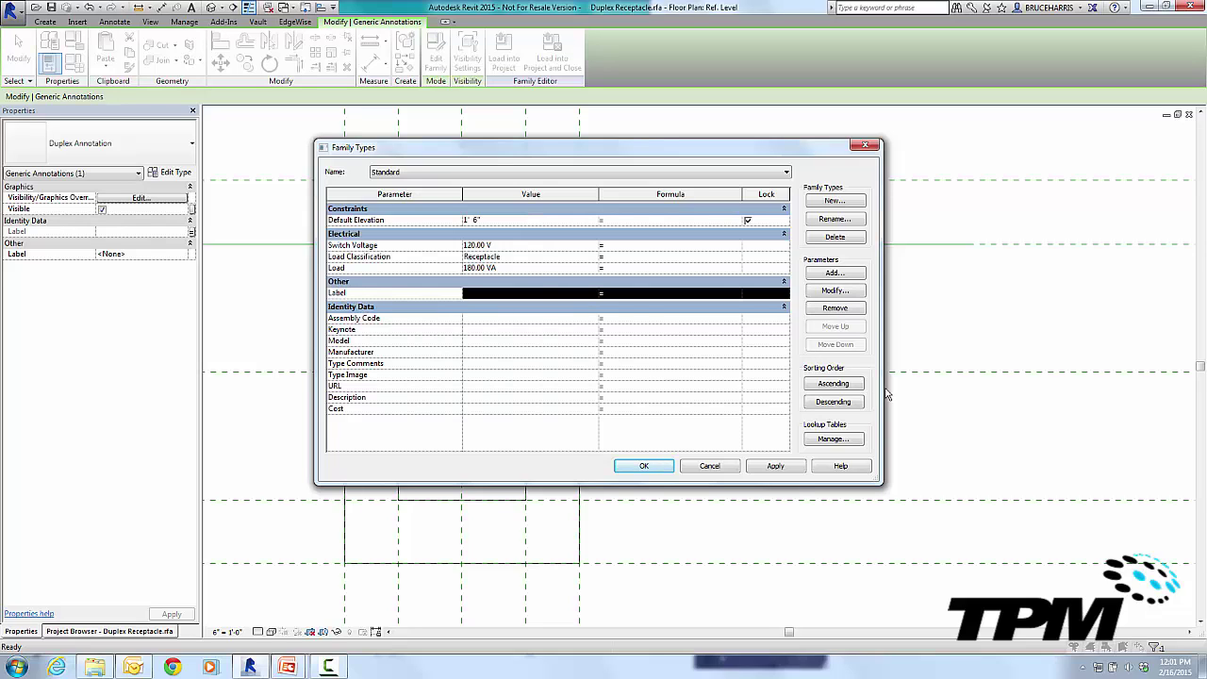
{"action": "left_click", "coordinate": [829, 292]}
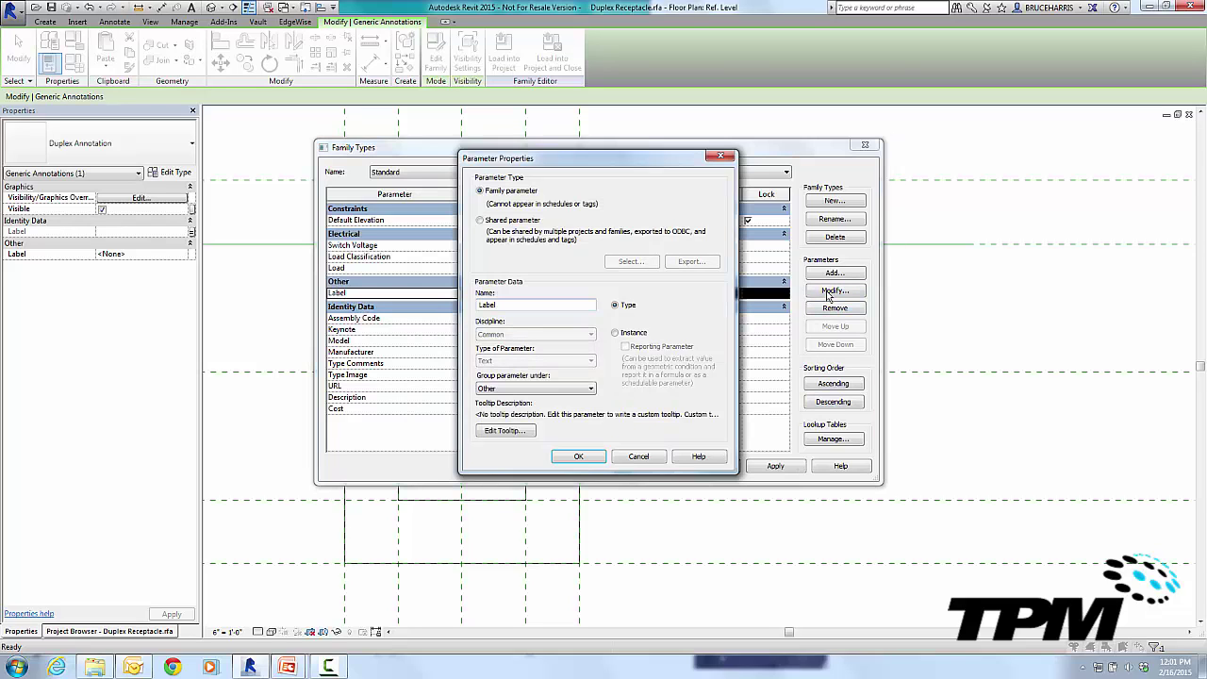
{"action": "left_click", "coordinate": [547, 389]}
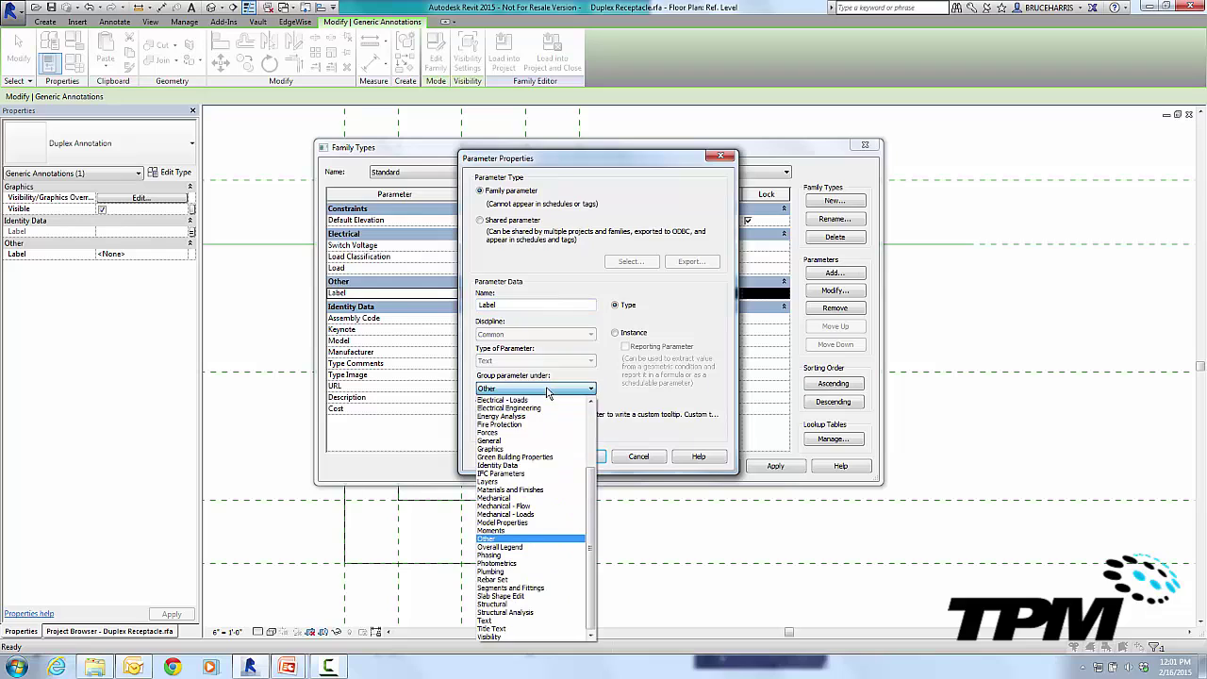
{"action": "left_click", "coordinate": [511, 466]}
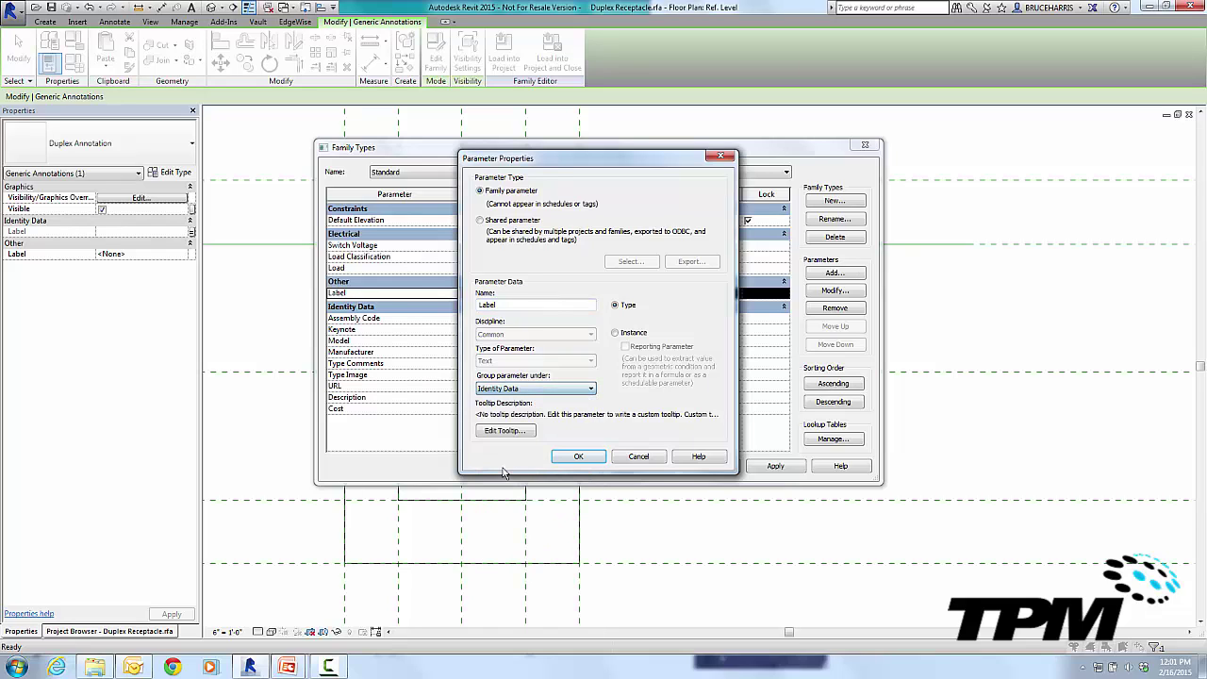
{"action": "left_click", "coordinate": [577, 457]}
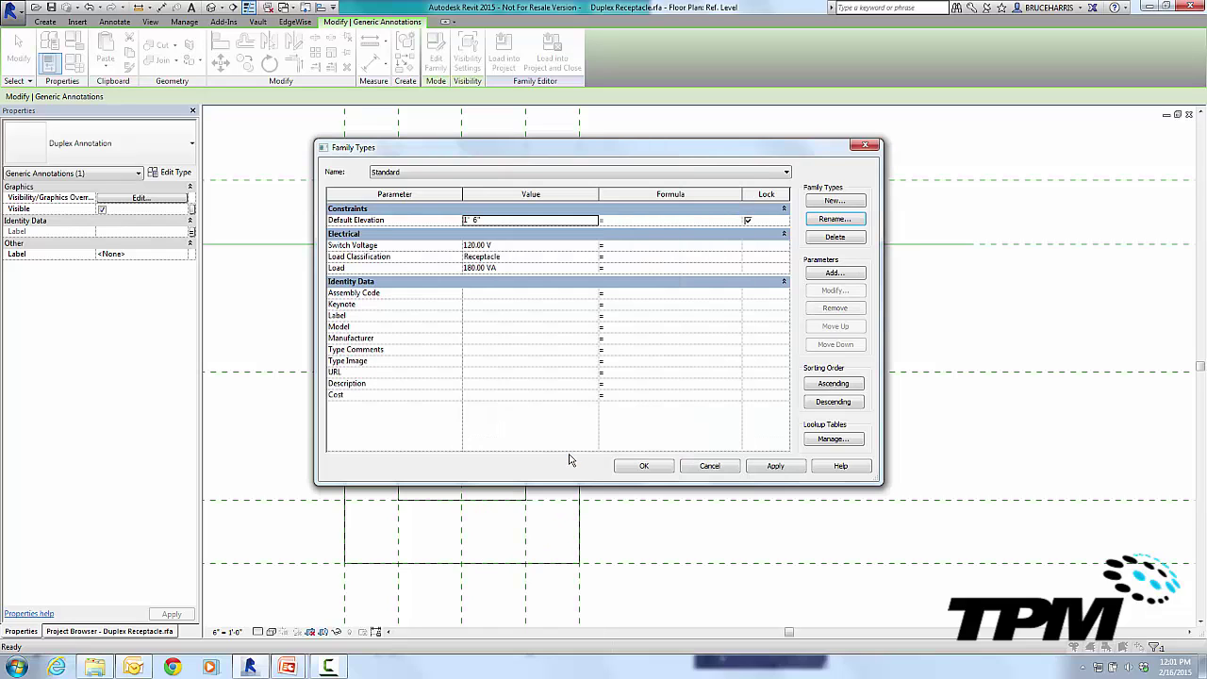
Move Label up twice to head the Identity Data group and accept the changes.
{"action": "left_click", "coordinate": [341, 318]}
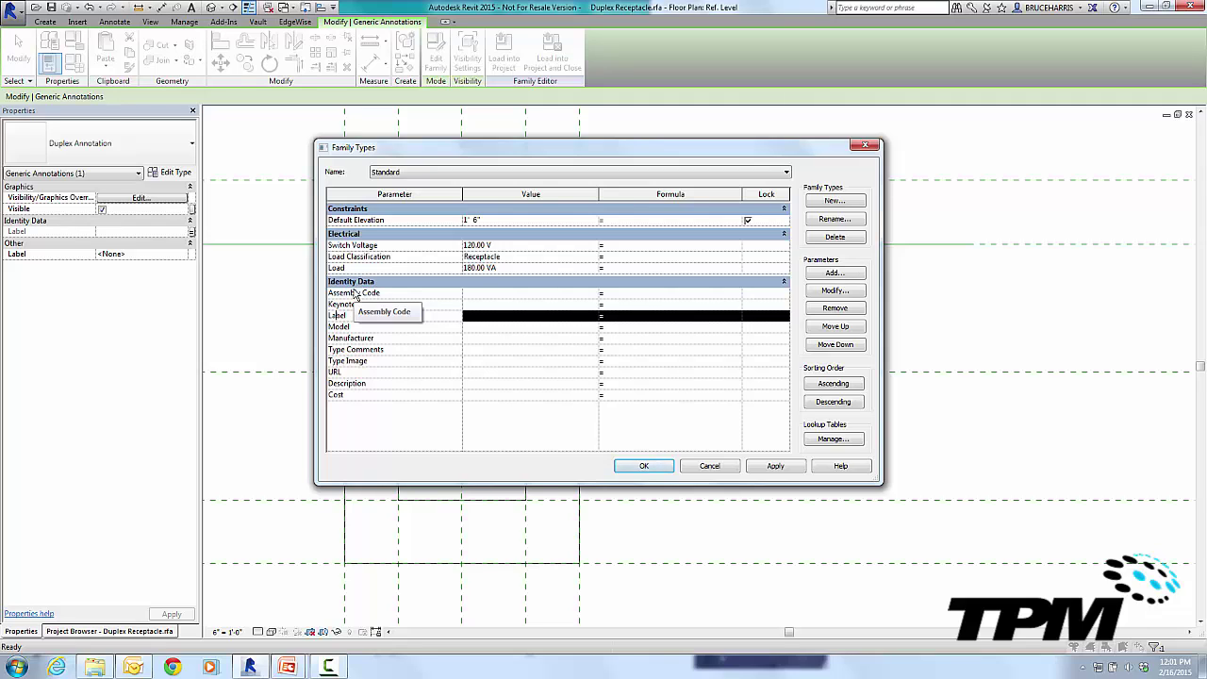
{"action": "left_click", "coordinate": [827, 327]}
{"action": "left_click", "coordinate": [827, 328]}
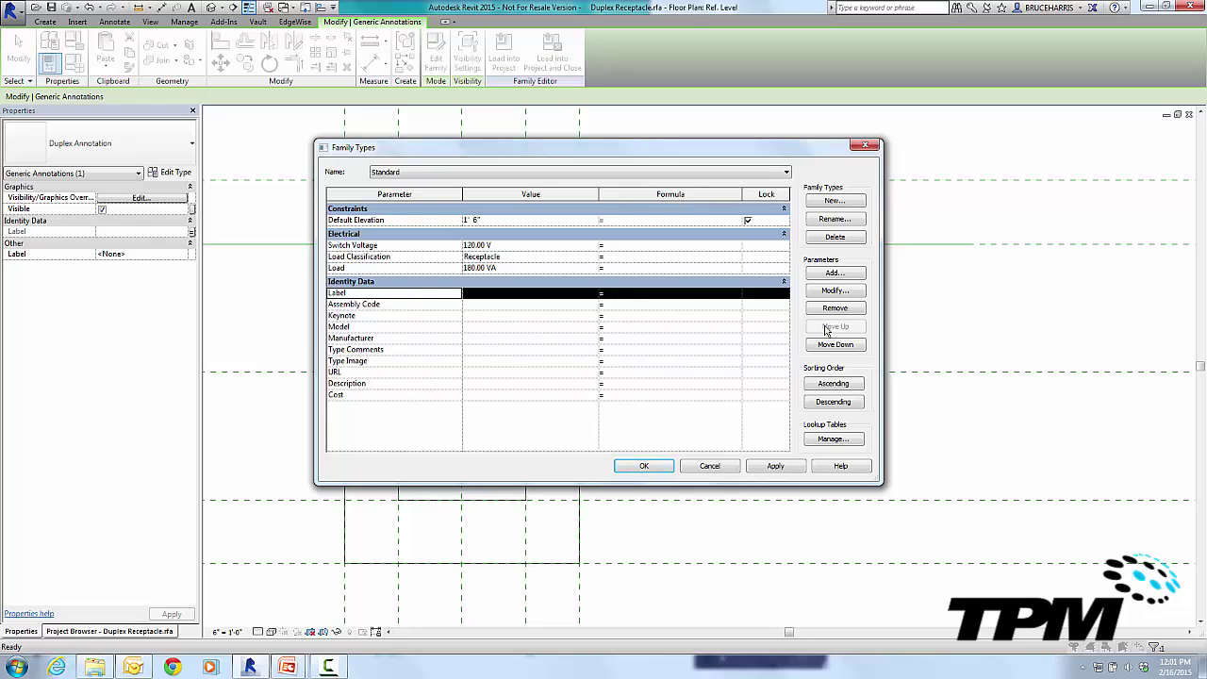
{"action": "left_click", "coordinate": [645, 466]}
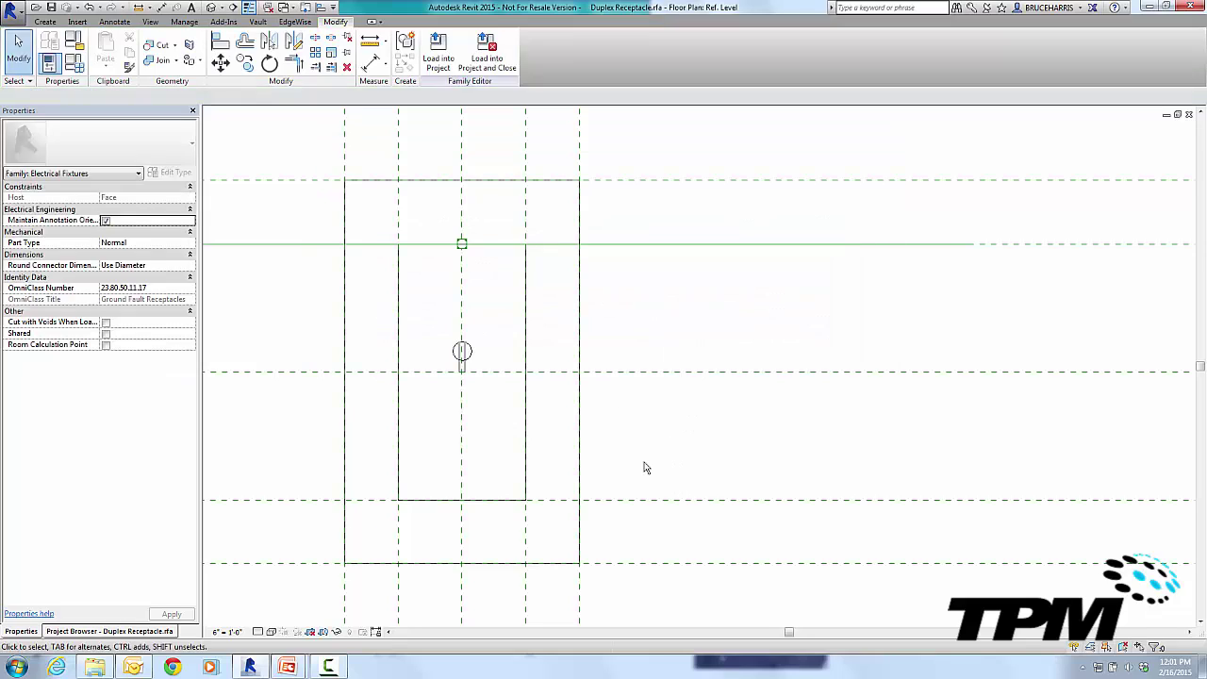
Load the Duplex Receptacle family into the electrical symbols project, overwriting the existing version.
{"action": "left_click", "coordinate": [437, 47]}
{"action": "left_click", "coordinate": [523, 275]}
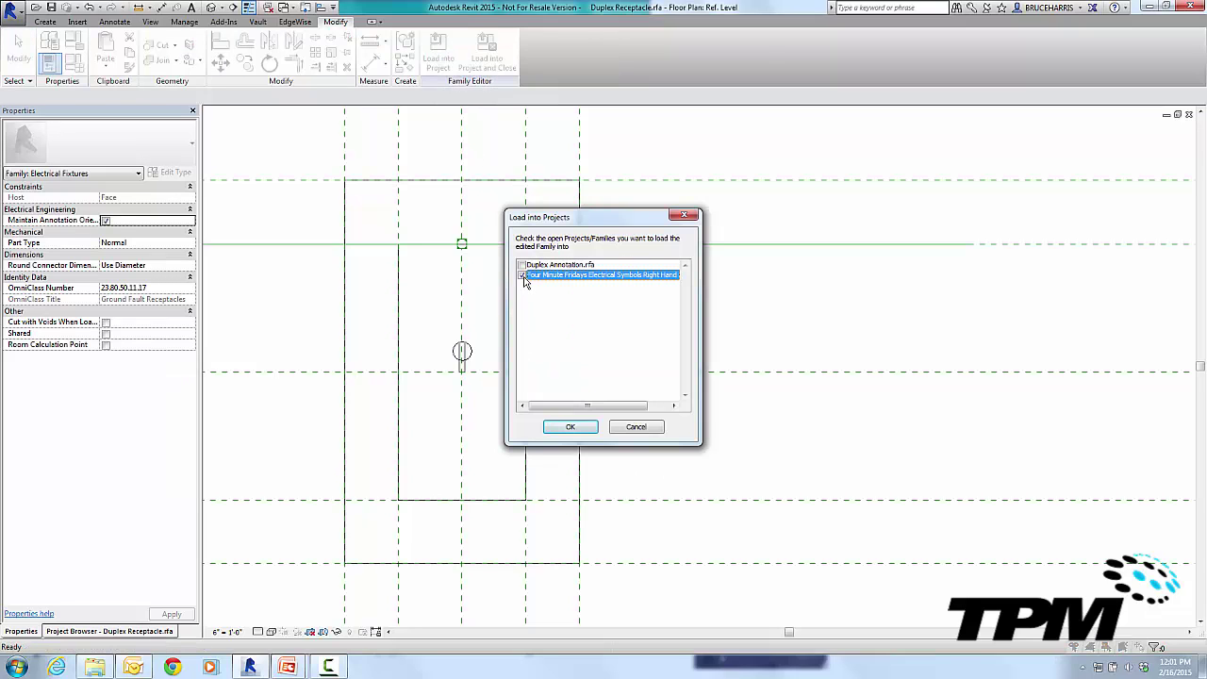
{"action": "left_click", "coordinate": [568, 429]}
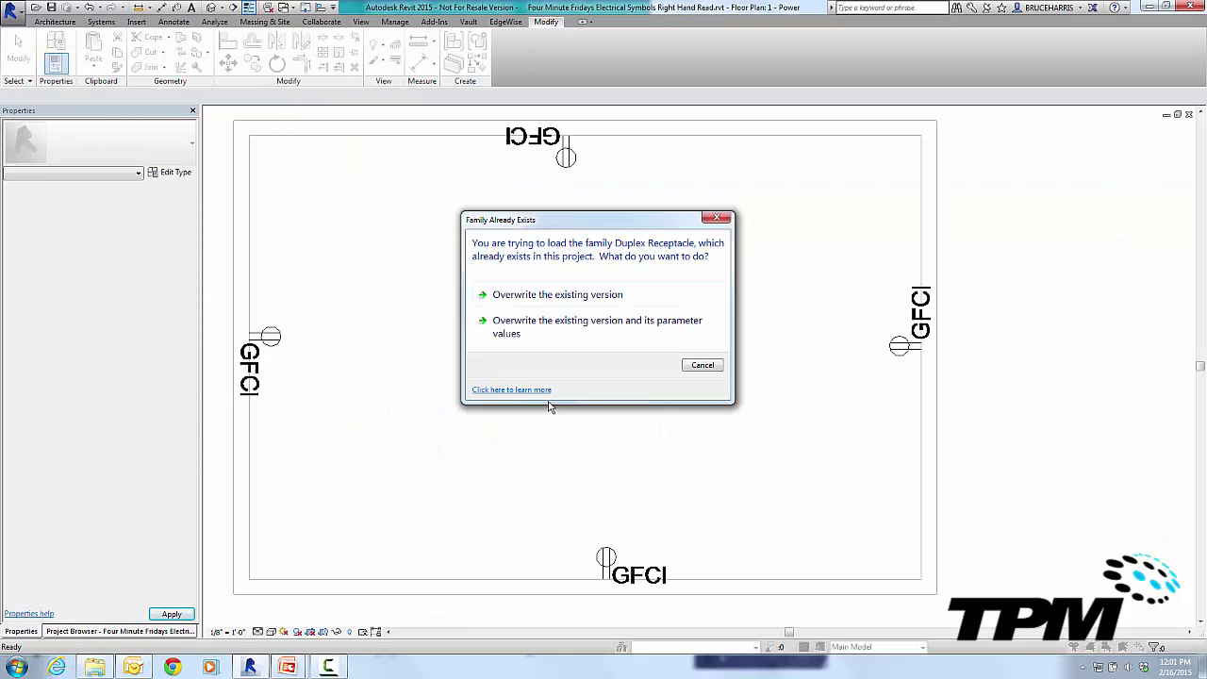
{"action": "left_click", "coordinate": [563, 295]}
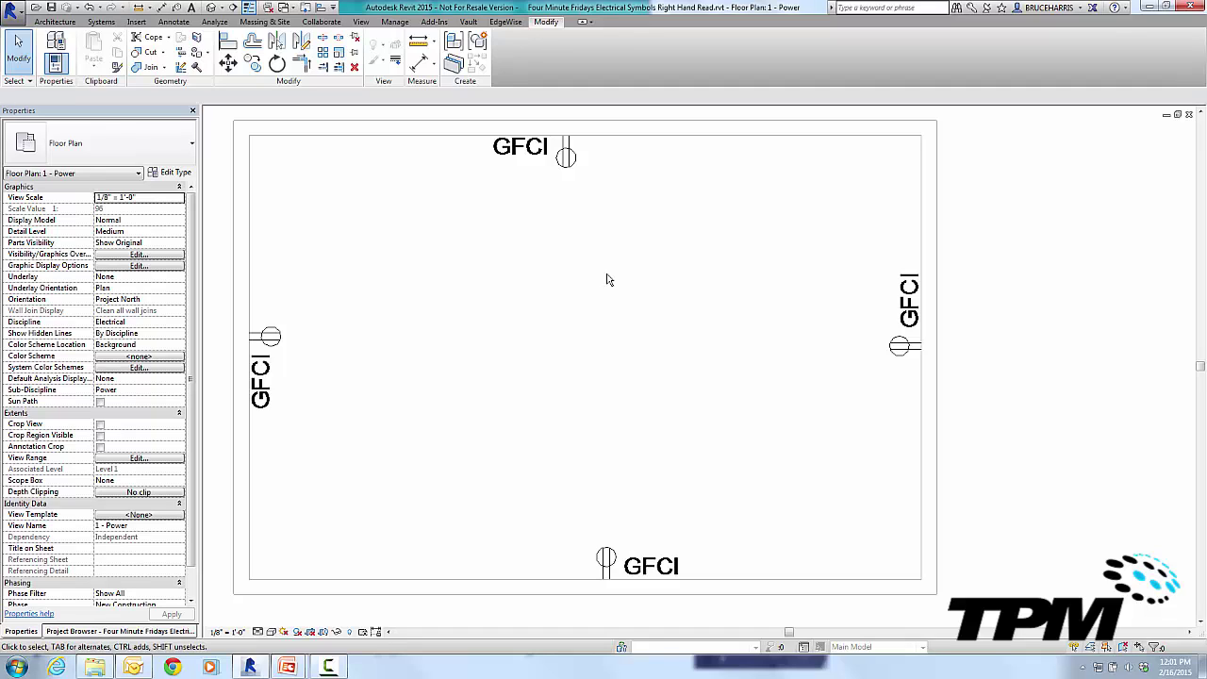
Duplicate the top receptacle's GFCI type as WP and set its Label value to WP.
{"action": "left_click", "coordinate": [565, 154]}
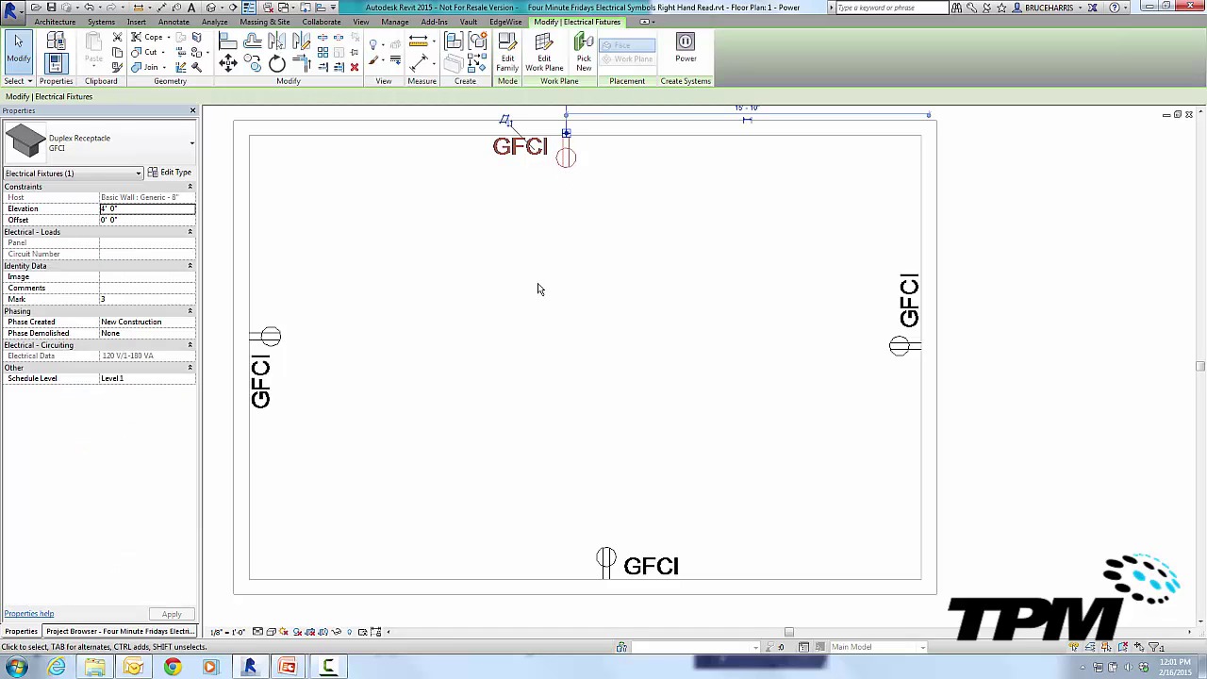
{"action": "left_click", "coordinate": [173, 175]}
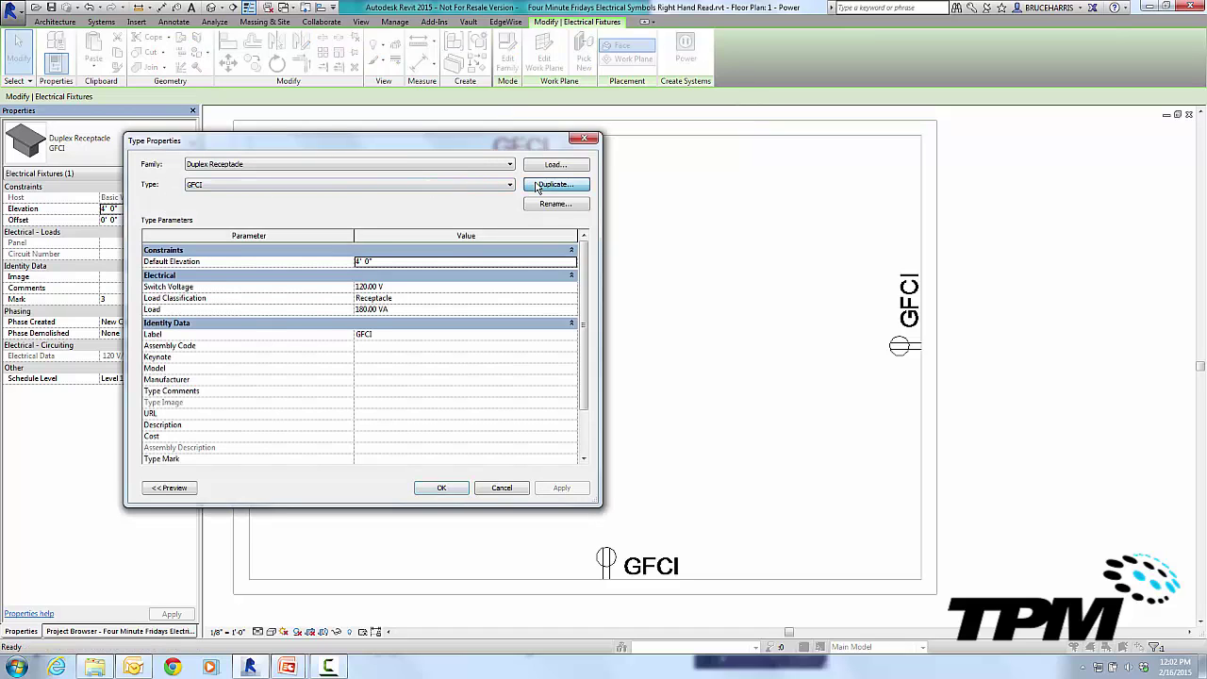
{"action": "left_click", "coordinate": [556, 185]}
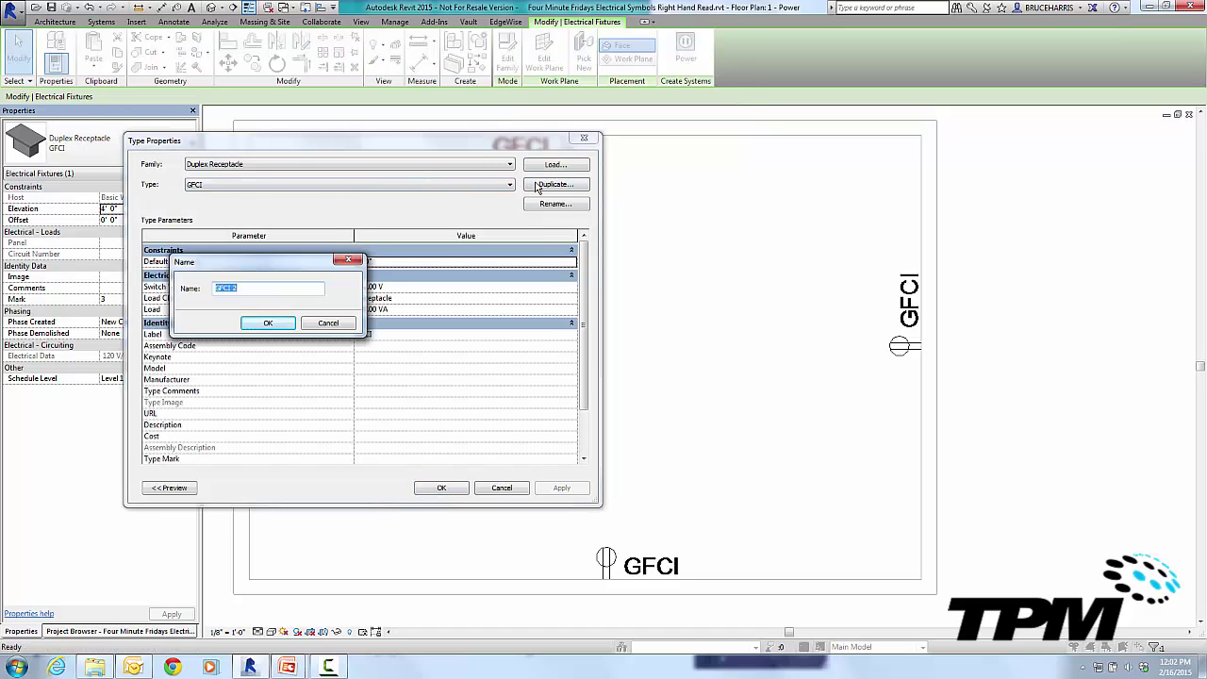
{"action": "type", "text": "WP"}
{"action": "left_click", "coordinate": [268, 323]}
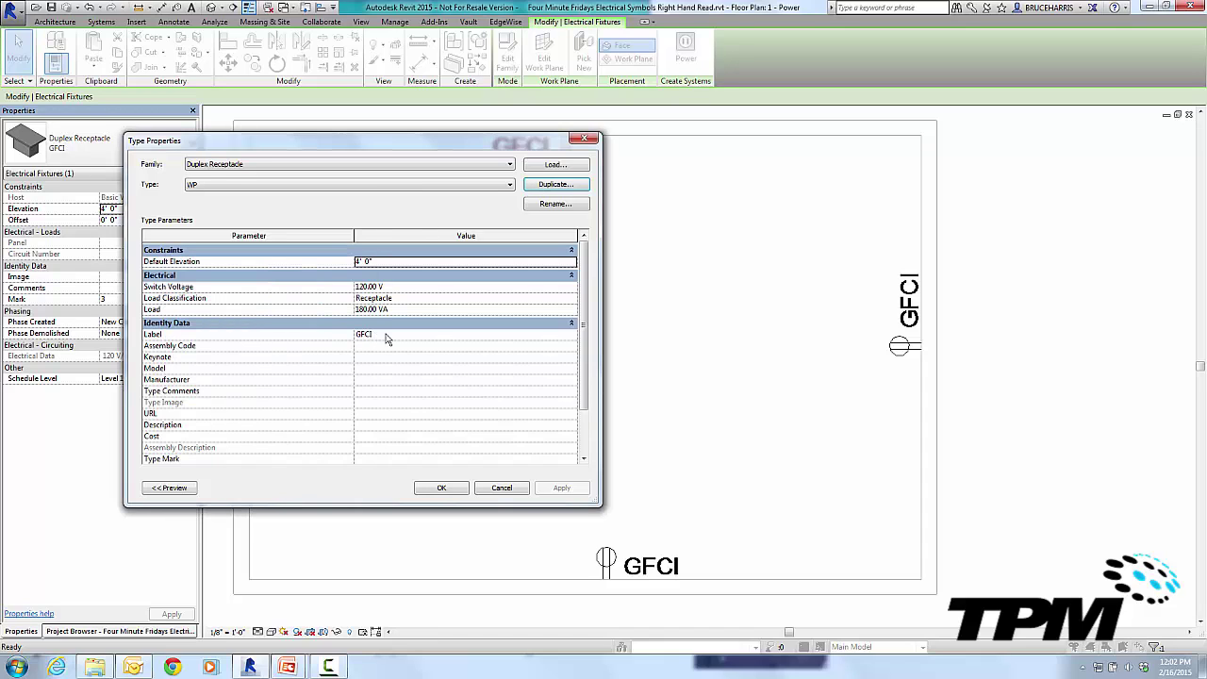
{"action": "left_click", "coordinate": [387, 335]}
{"action": "type", "text": "WP"}
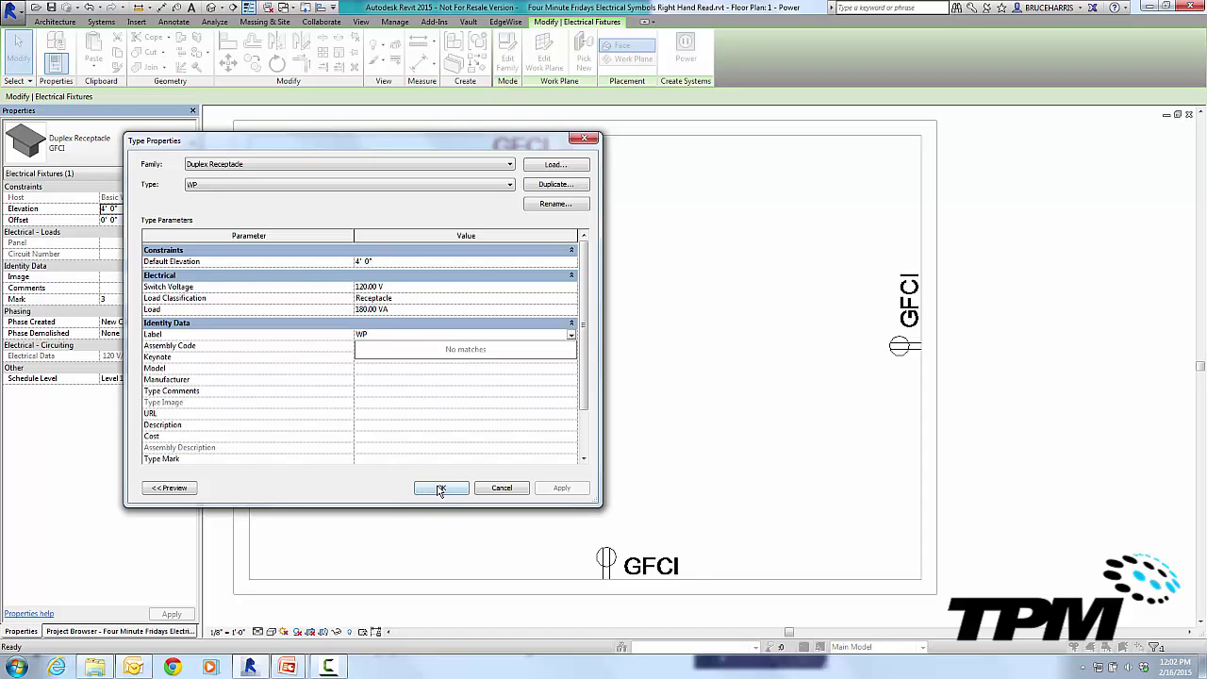
{"action": "left_click", "coordinate": [439, 488]}
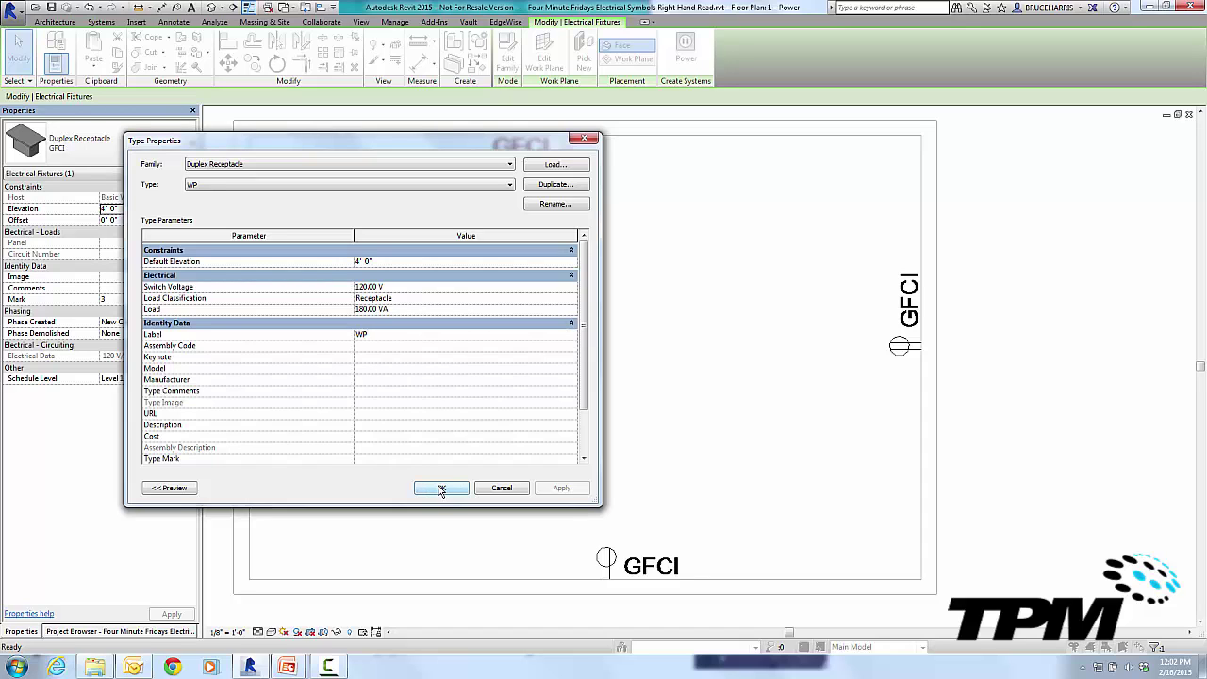
{"action": "key", "text": "Escape"}
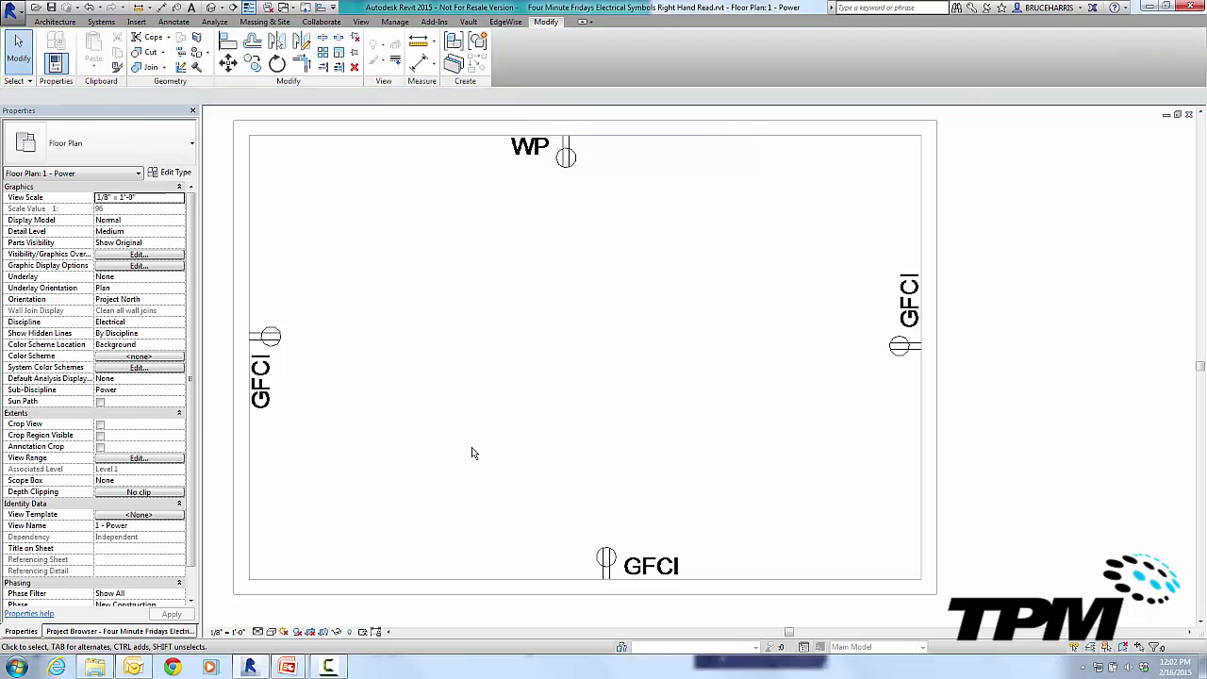
Select the top WP receptacle and list its types: GFCI, Standard and WP.
{"action": "left_click", "coordinate": [552, 172]}
{"action": "left_click", "coordinate": [165, 146]}
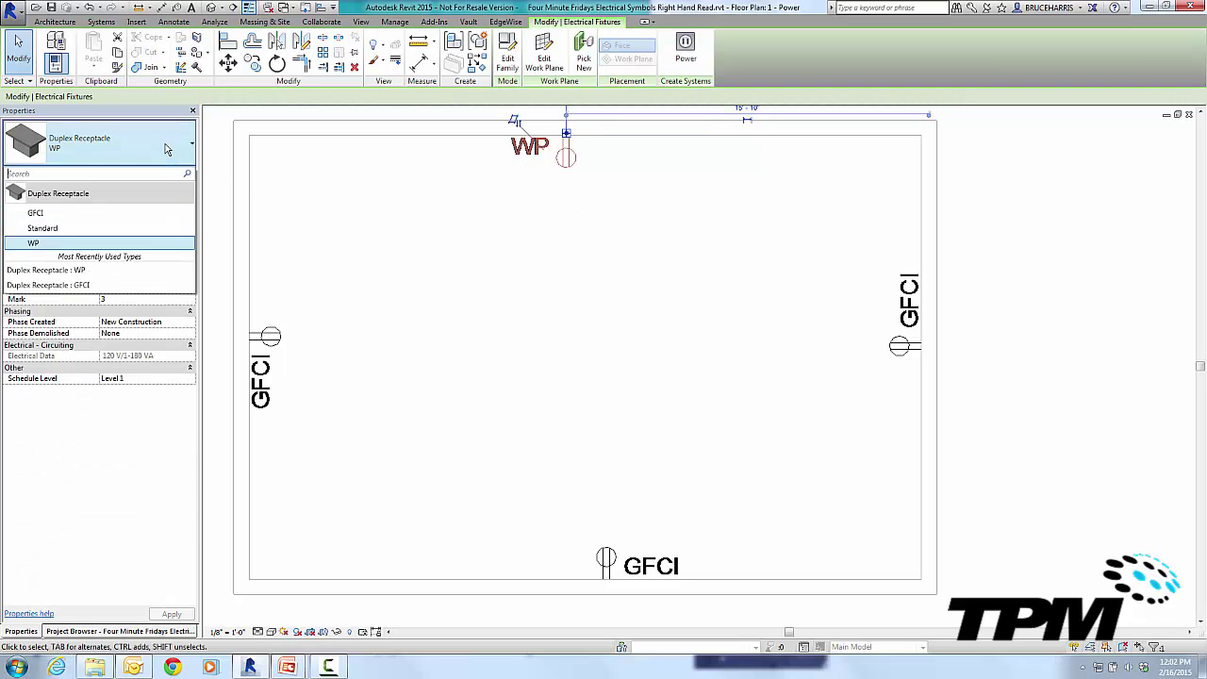